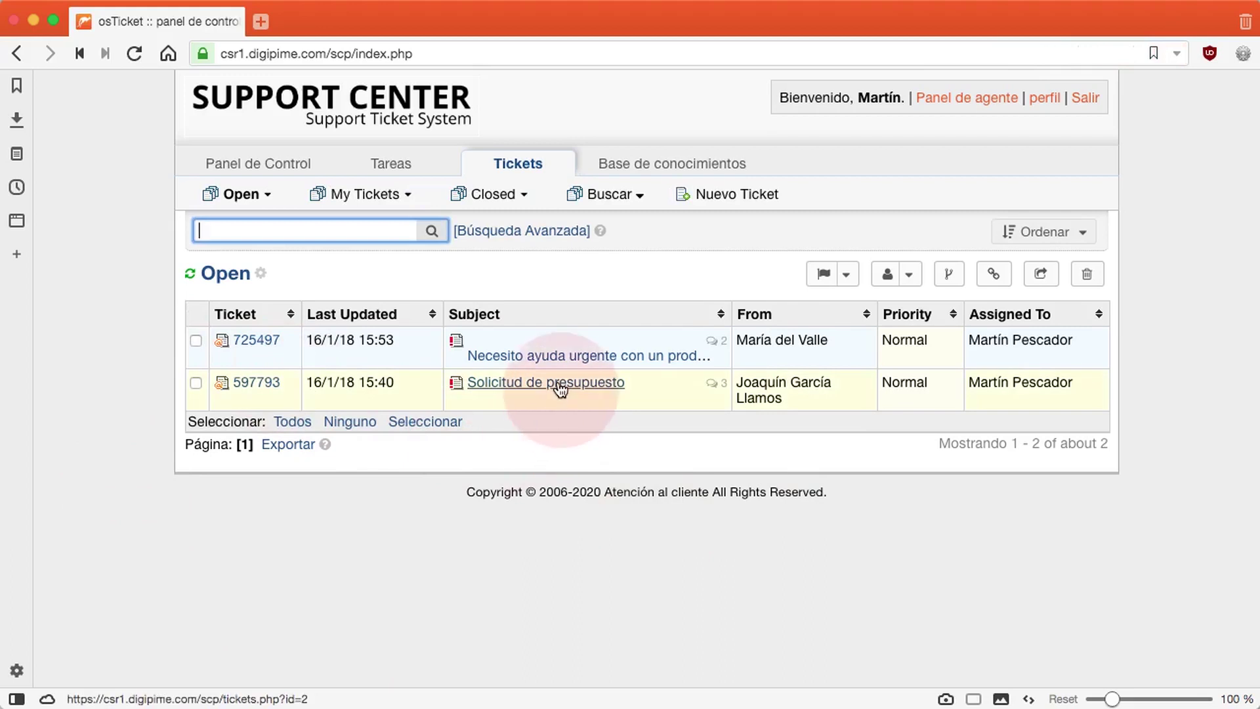
Open the "Solicitud de presupuesto" ticket and bring up its list of tasks.
{"action": "left_click", "coordinate": [560, 388]}
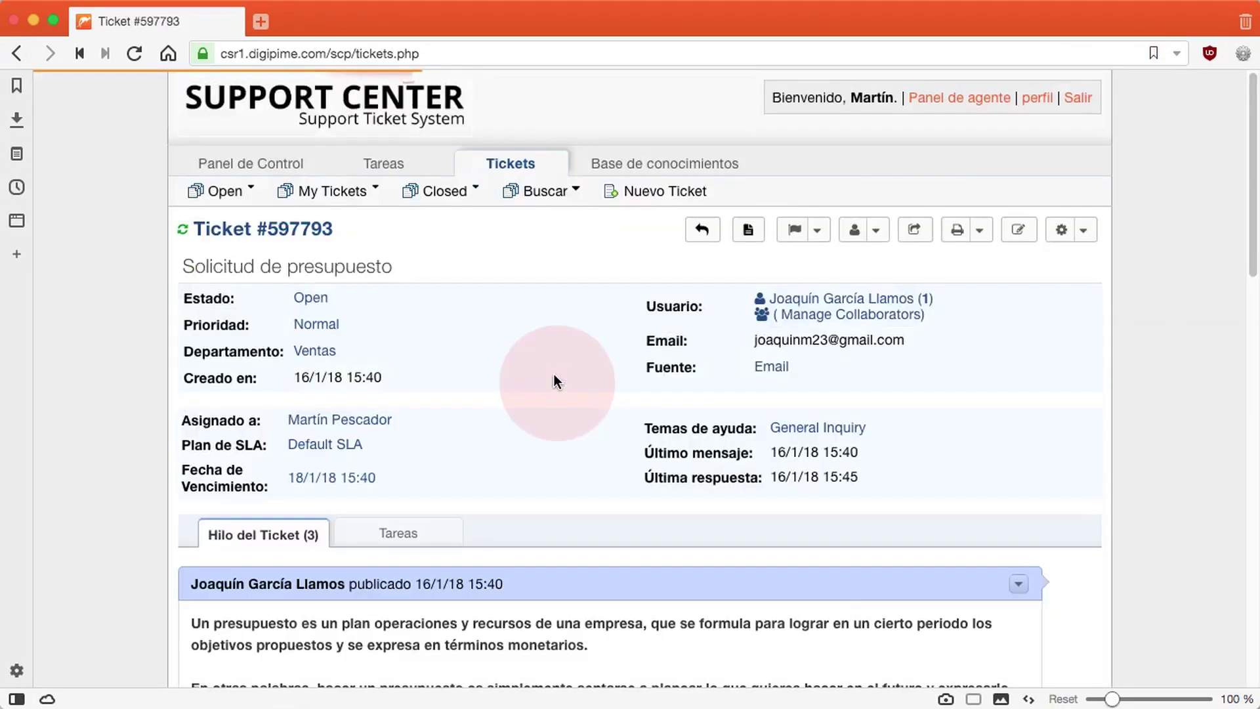
{"action": "scroll", "coordinate": [553, 373], "scroll_direction": "down", "scroll_amount": 15}
{"action": "scroll", "coordinate": [553, 373], "scroll_direction": "up", "scroll_amount": 15}
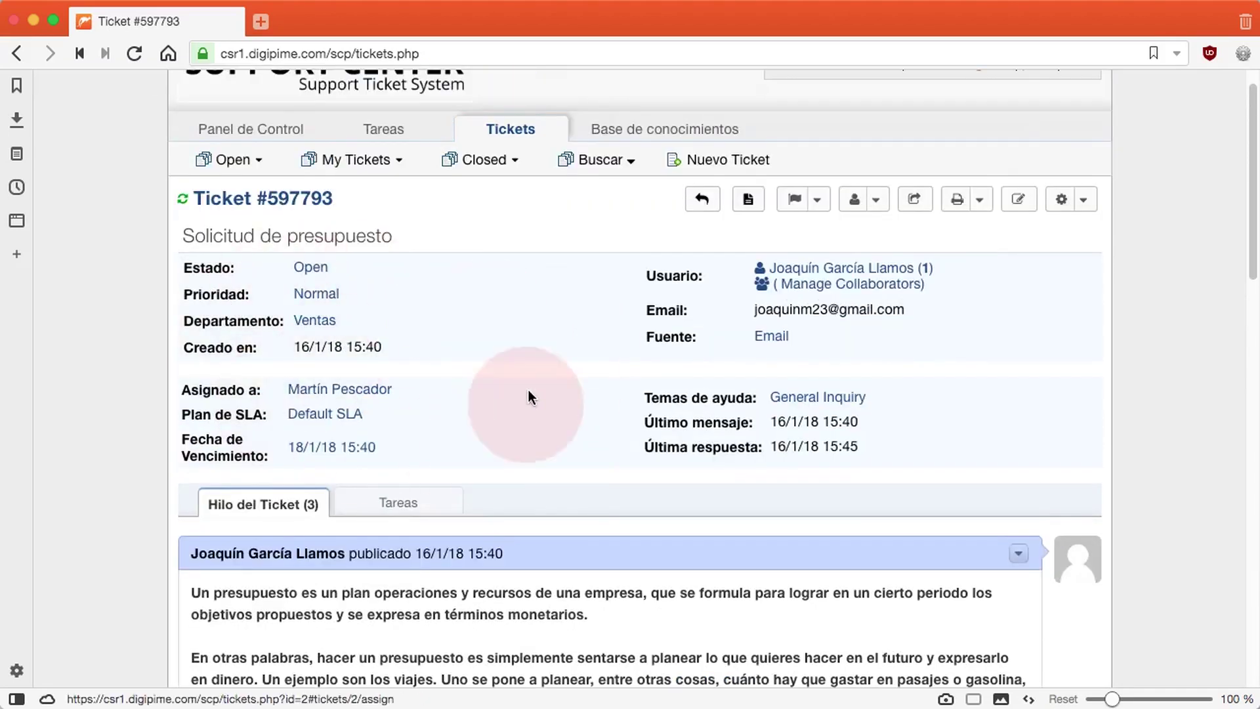
{"action": "scroll", "coordinate": [84, 413], "scroll_direction": "down", "scroll_amount": 1}
{"action": "scroll", "coordinate": [84, 420], "scroll_direction": "down", "scroll_amount": 3}
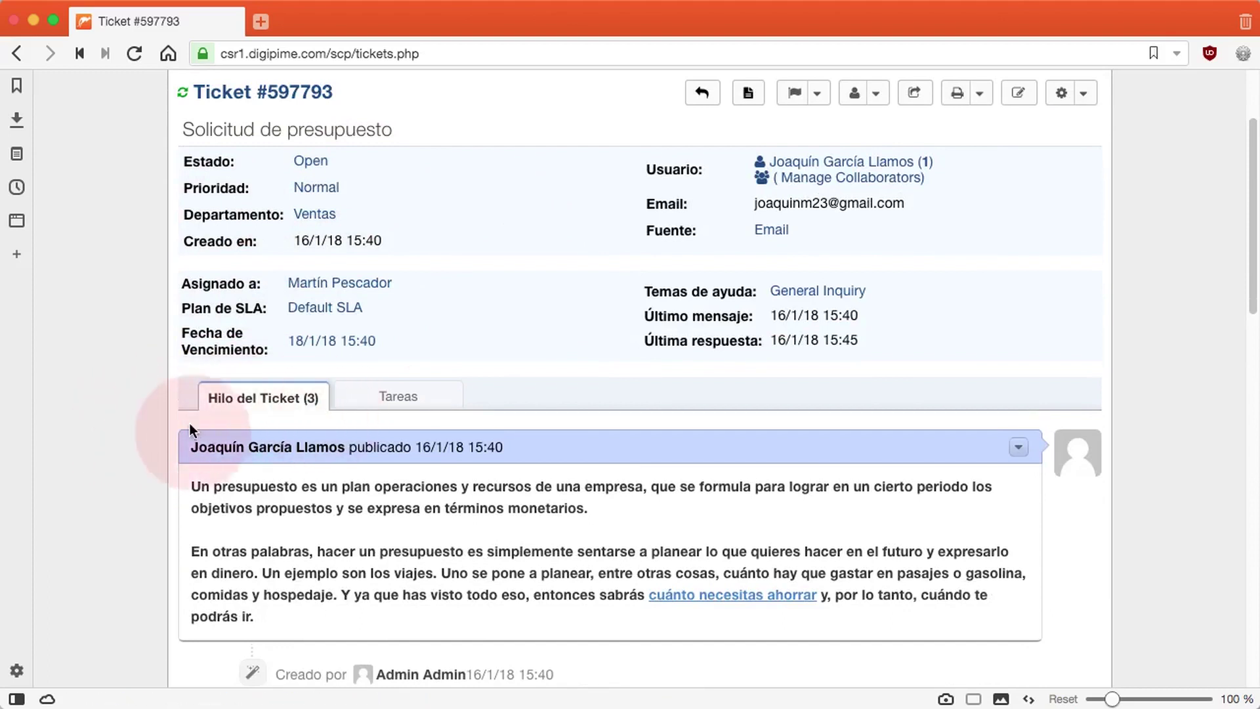
{"action": "left_click", "coordinate": [396, 397]}
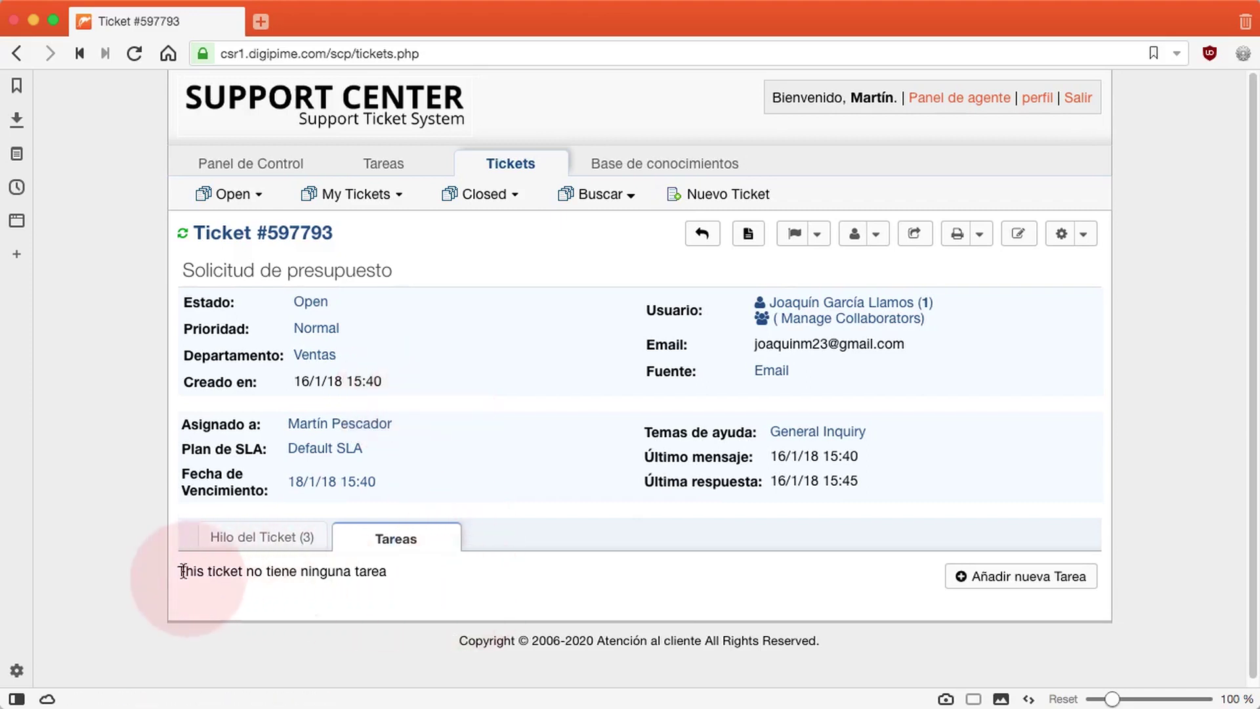
{"action": "left_click_drag", "start_coordinate": [178, 571], "coordinate": [396, 573]}
{"action": "left_click", "coordinate": [398, 573]}
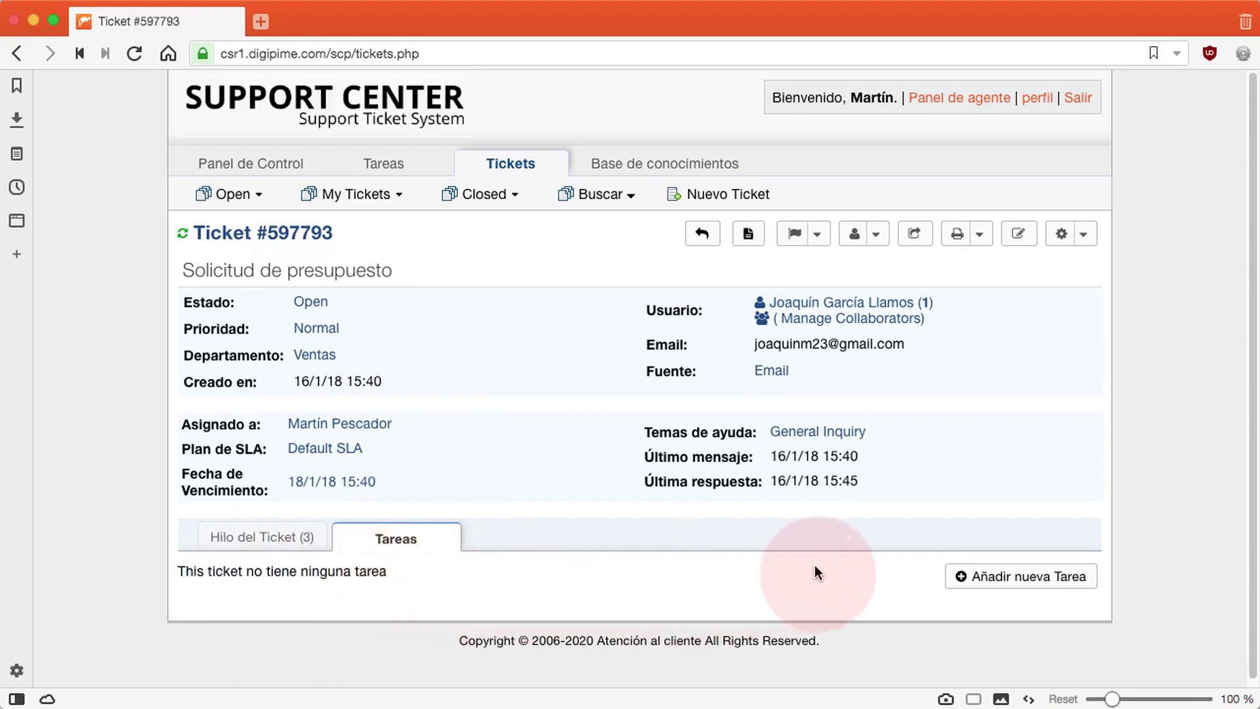
Start a new task on the ticket with the title "Búsqueda de producto especial para el cliente X".
{"action": "left_click", "coordinate": [1011, 578]}
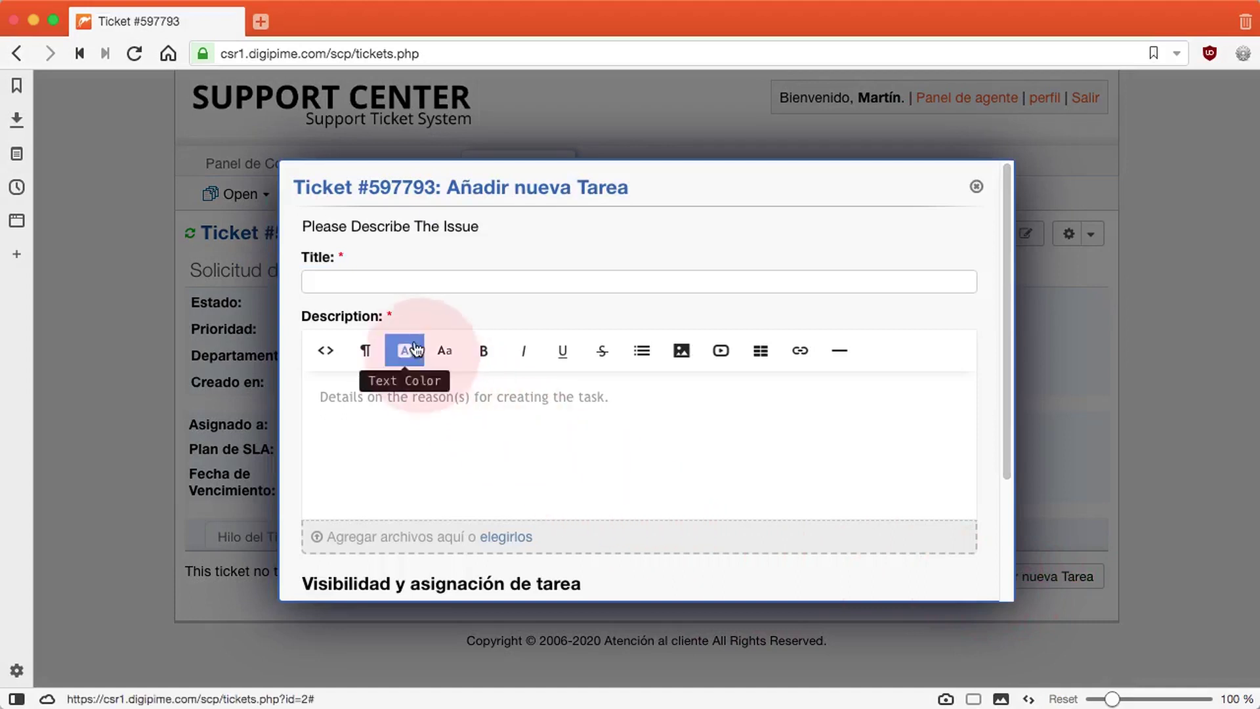
{"action": "left_click", "coordinate": [393, 281]}
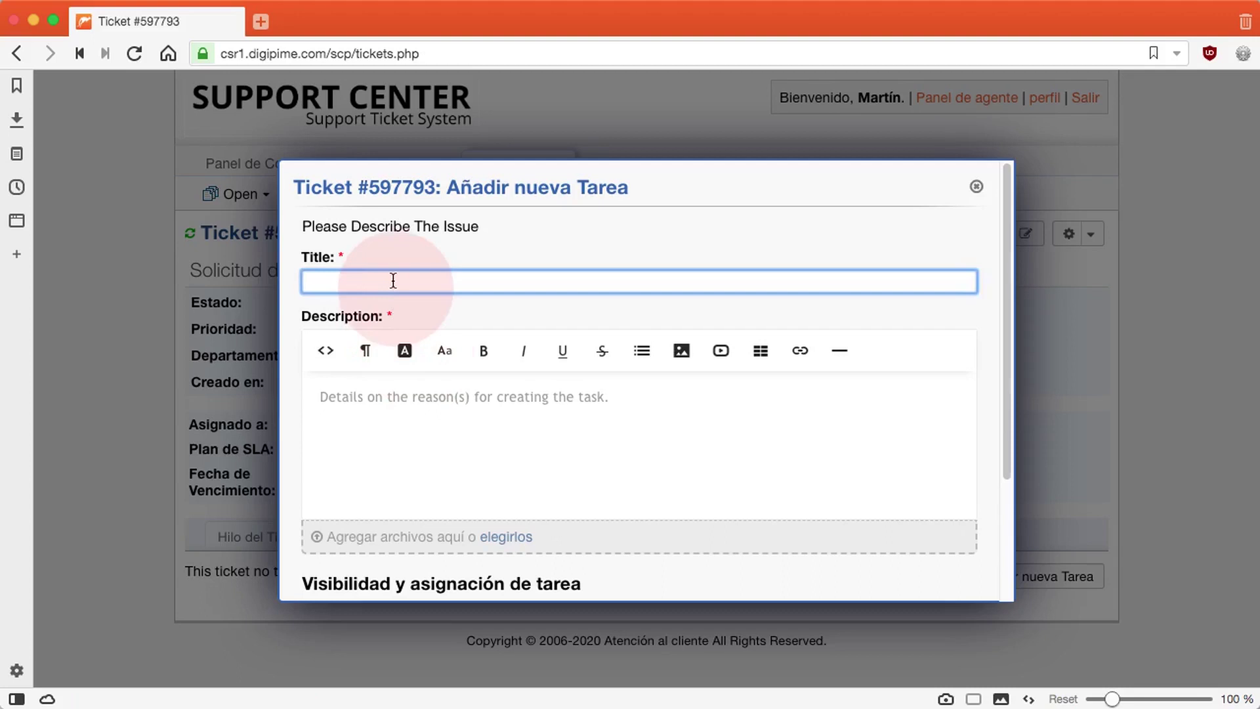
{"action": "type", "text": "Búsqueda de producto especial para el"}
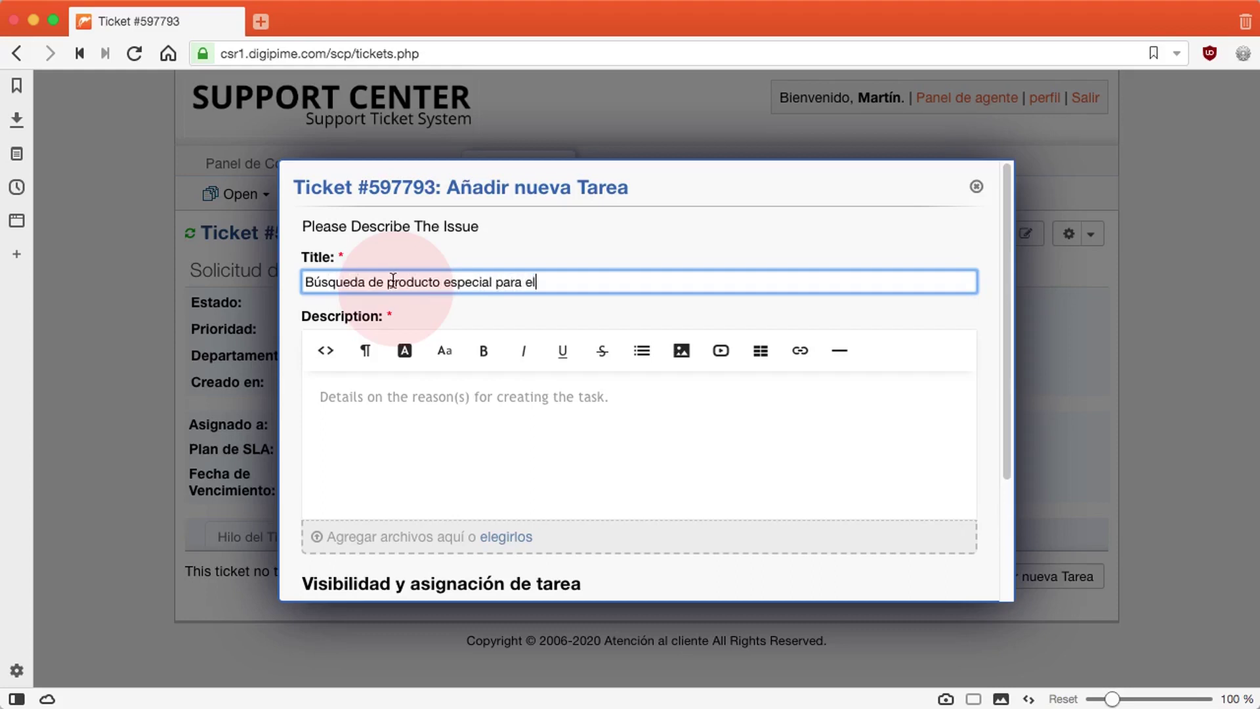
{"action": "type", "text": " cliente X"}
Enter the task description "El cliente X nos ha solicitado un producto que ya no estamos fabricando, pero quizá se pueda encontrar en el almacén.".
{"action": "left_click", "coordinate": [376, 395]}
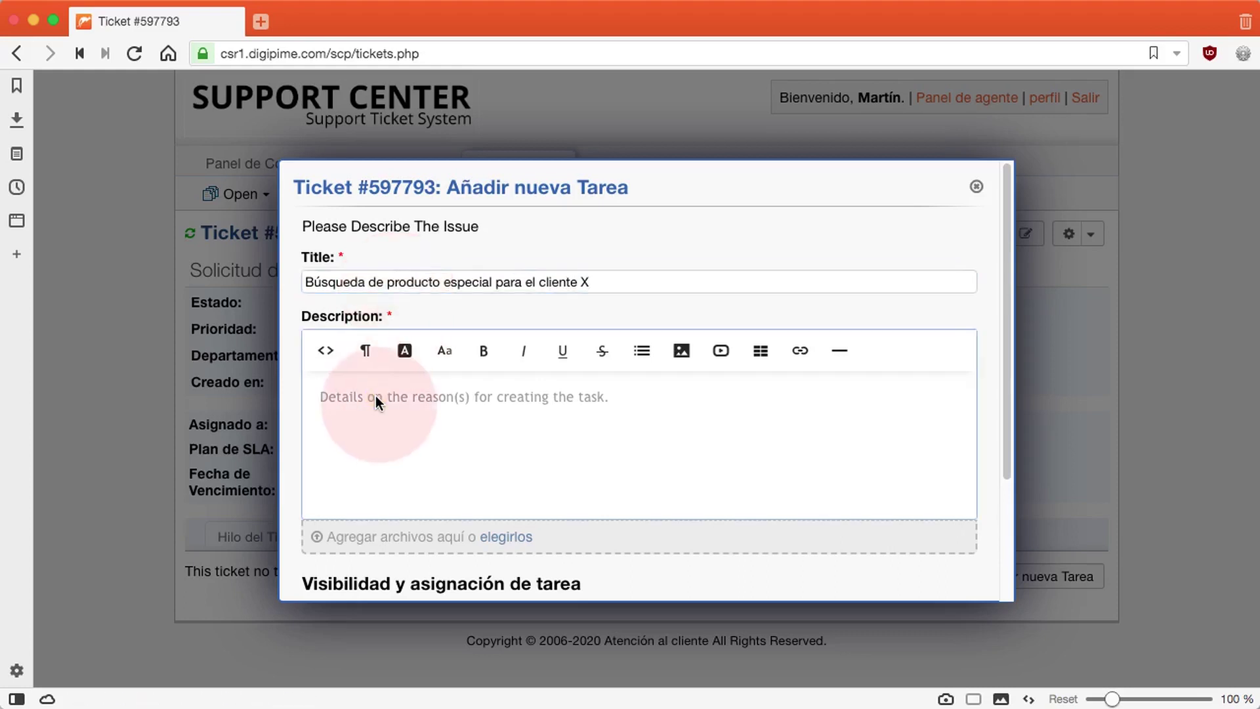
{"action": "type", "text": "El"}
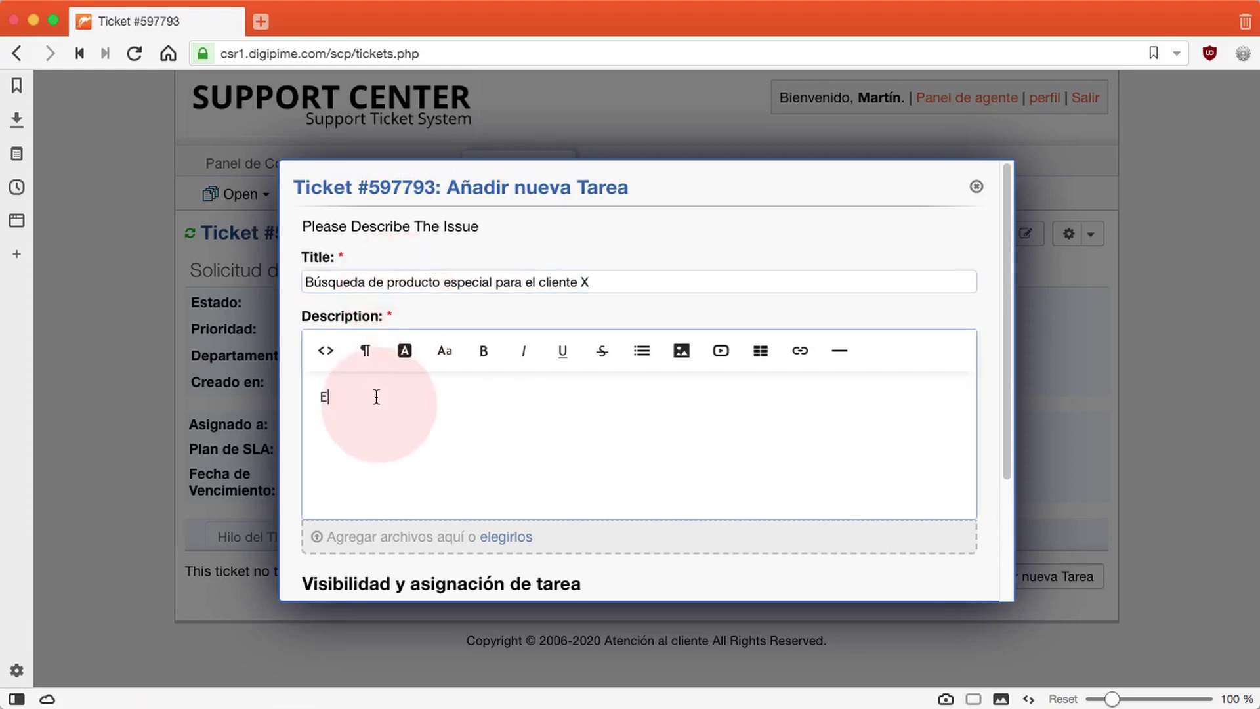
{"action": "type", "text": " cliente "}
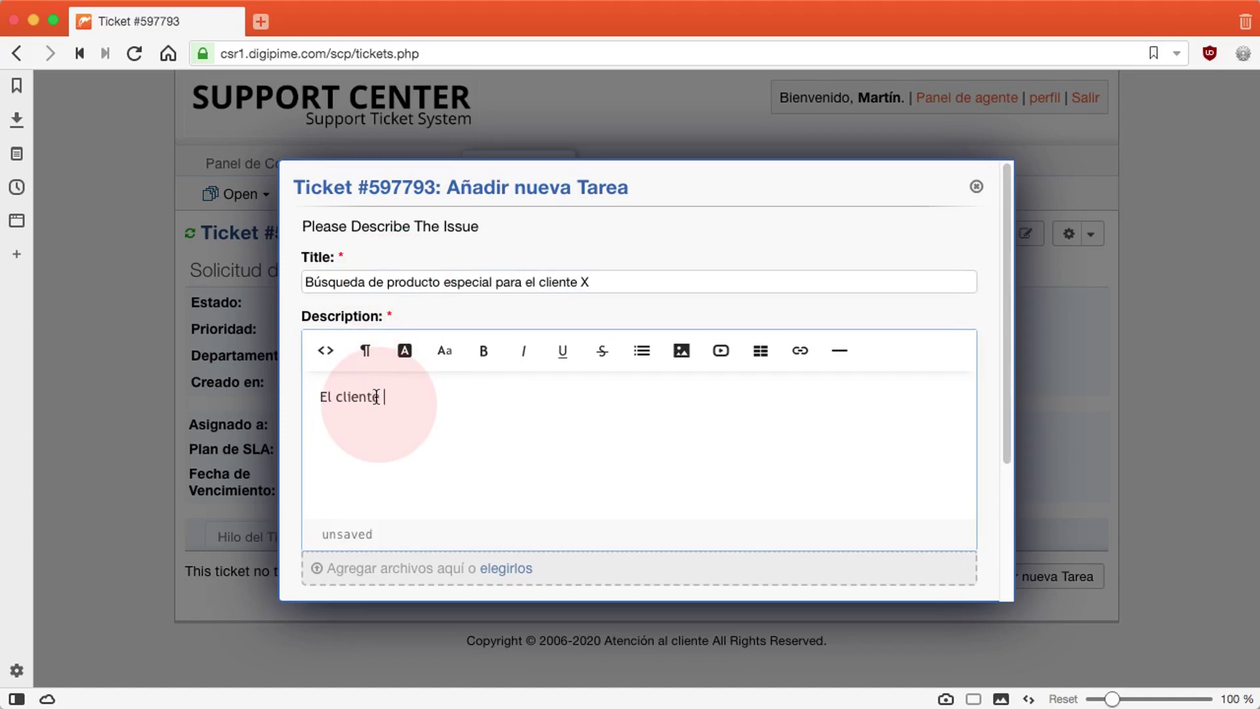
{"action": "type", "text": "X nosdha solicitado un producto que "}
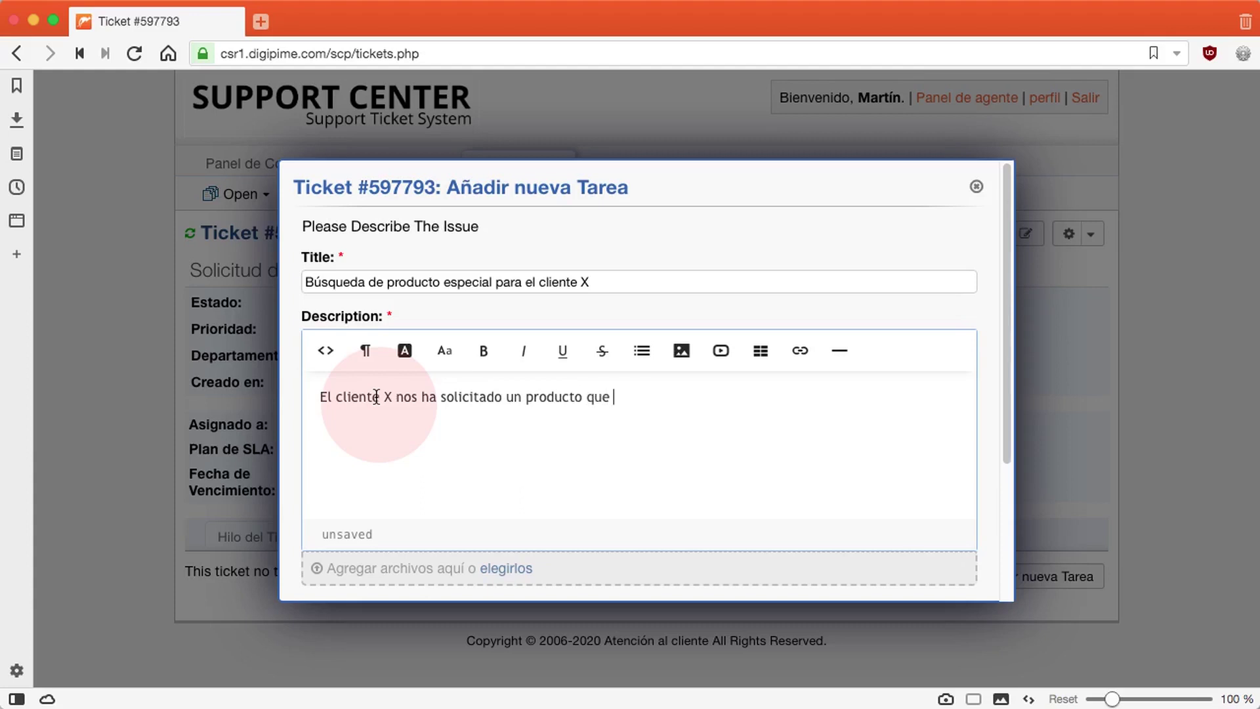
{"action": "type", "text": "ya no estamos fabriczando, pero quizá se pueda"}
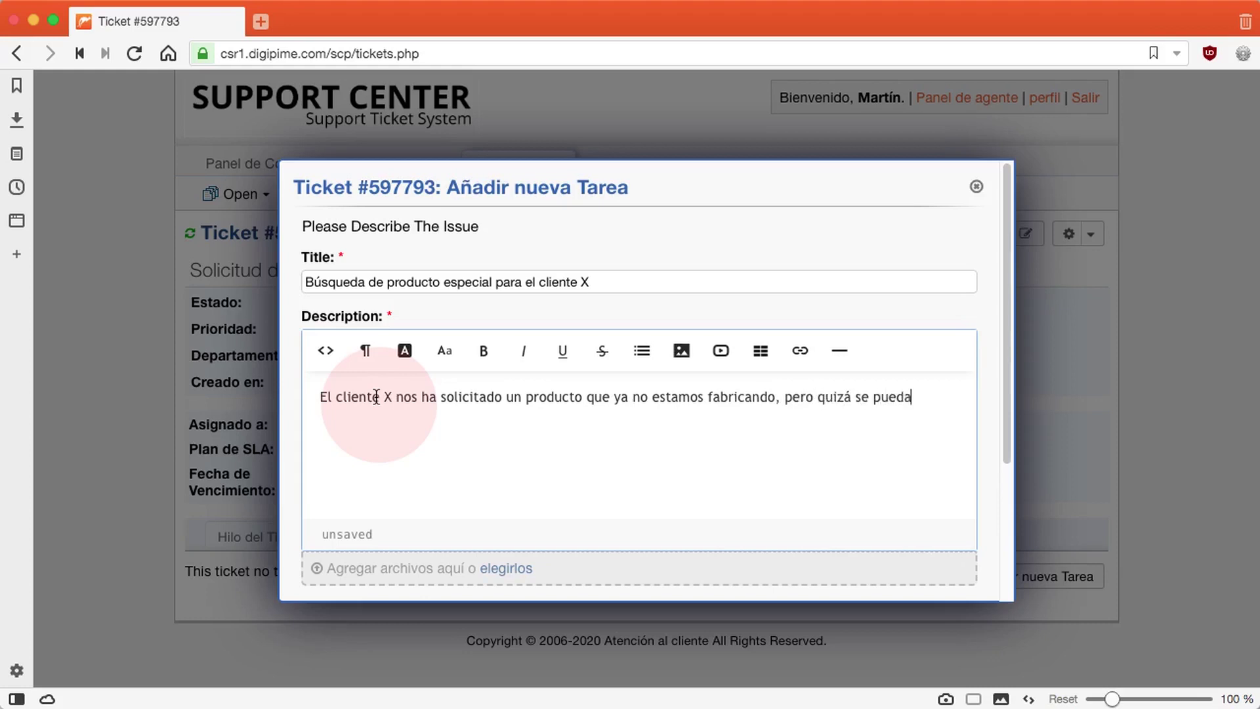
{"action": "type", "text": " encontrar en el almacén."}
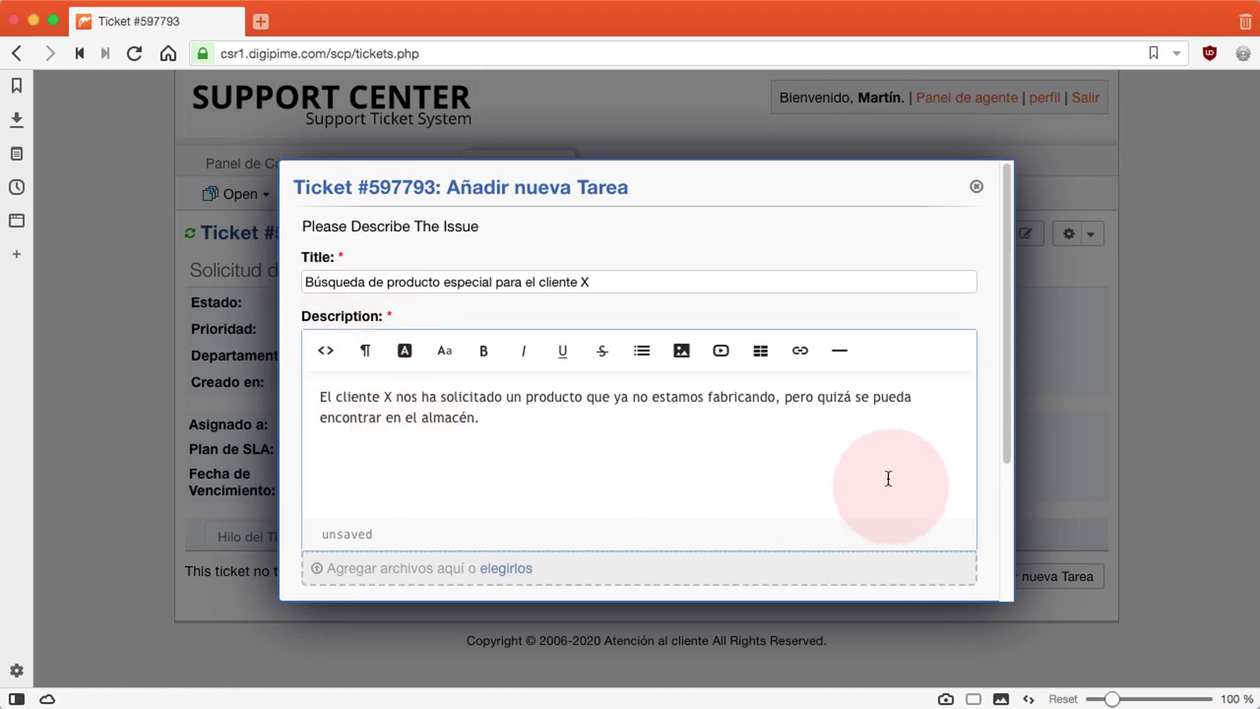
Attach the file IMPORTANTE.txt to the new task.
{"action": "left_click_drag", "start_coordinate": [1011, 424], "coordinate": [1008, 521]}
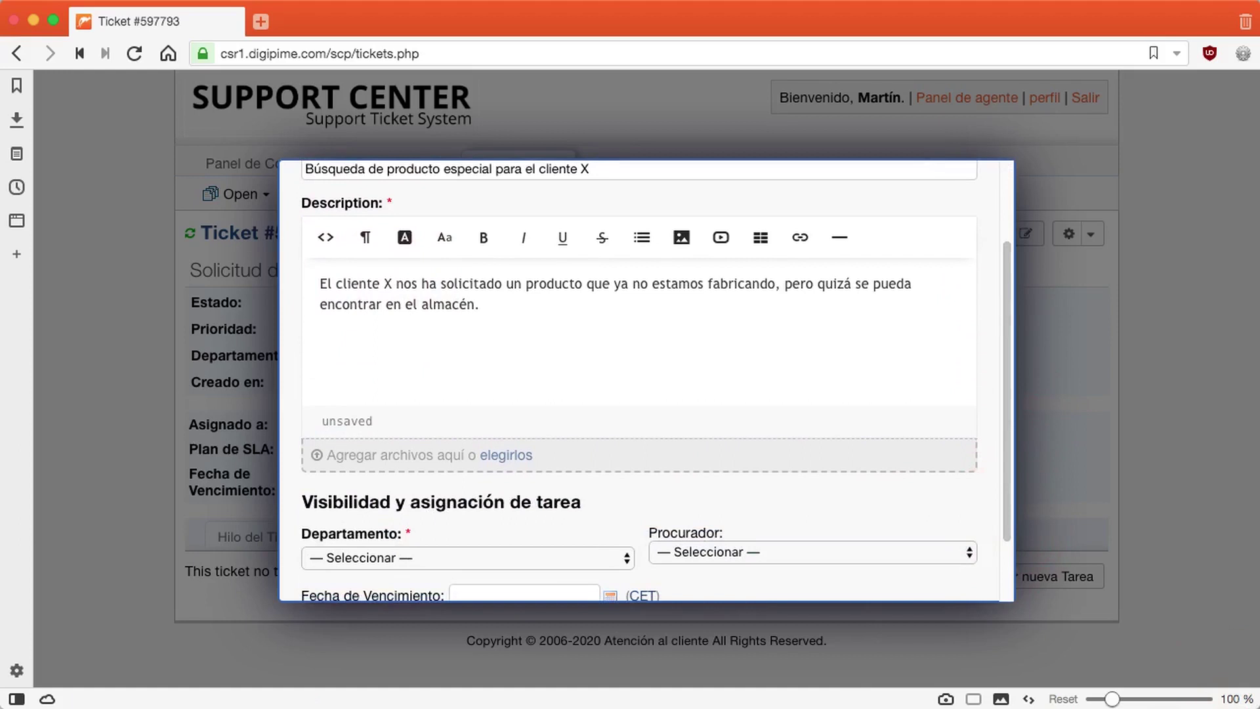
{"action": "left_click_drag", "start_coordinate": [608, 610], "coordinate": [573, 453]}
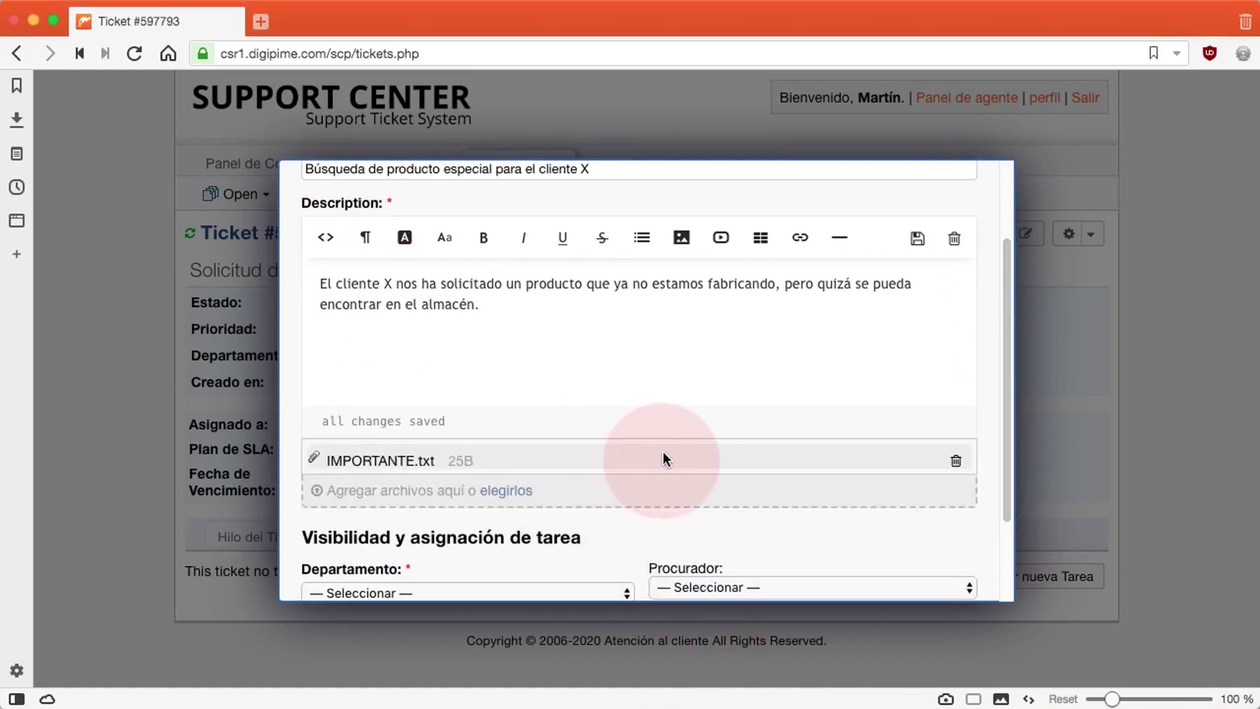
{"action": "scroll", "coordinate": [688, 452], "scroll_direction": "up", "scroll_amount": 3}
Set the task's department to Ventas and assign it to the same agent who holds the ticket.
{"action": "scroll", "coordinate": [688, 452], "scroll_direction": "down", "scroll_amount": 5}
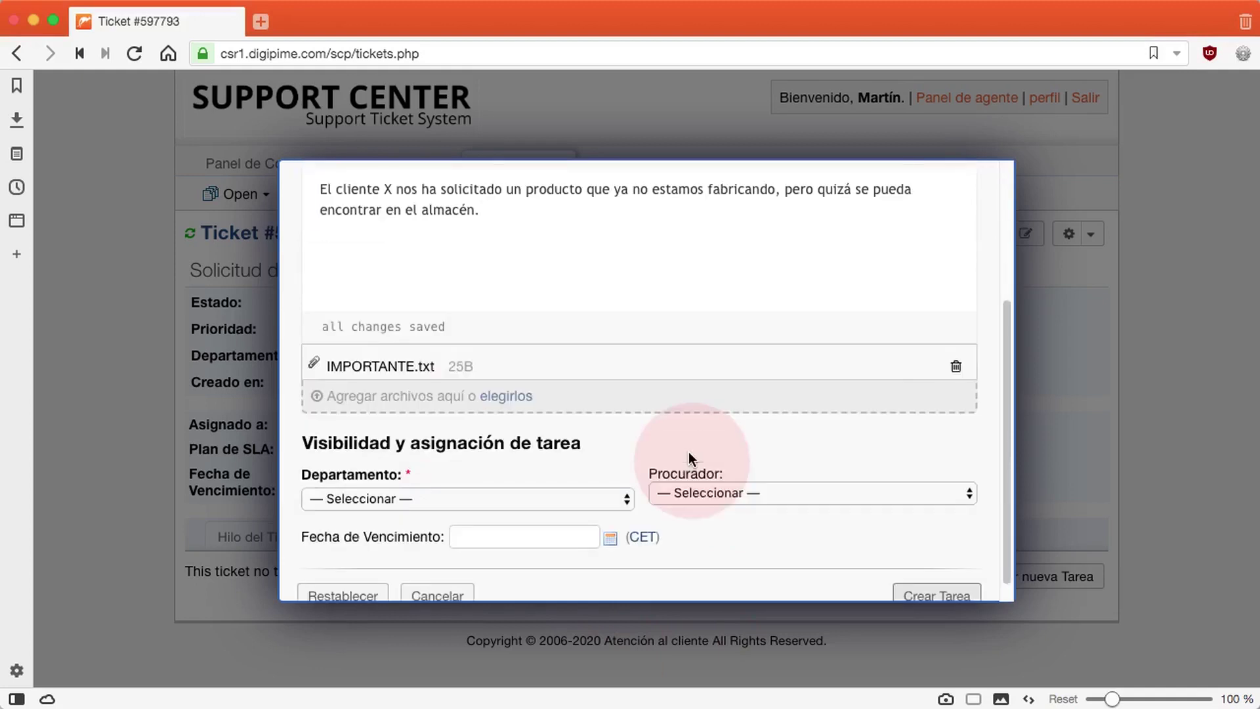
{"action": "scroll", "coordinate": [688, 452], "scroll_direction": "down", "scroll_amount": 1}
{"action": "left_click", "coordinate": [466, 476]}
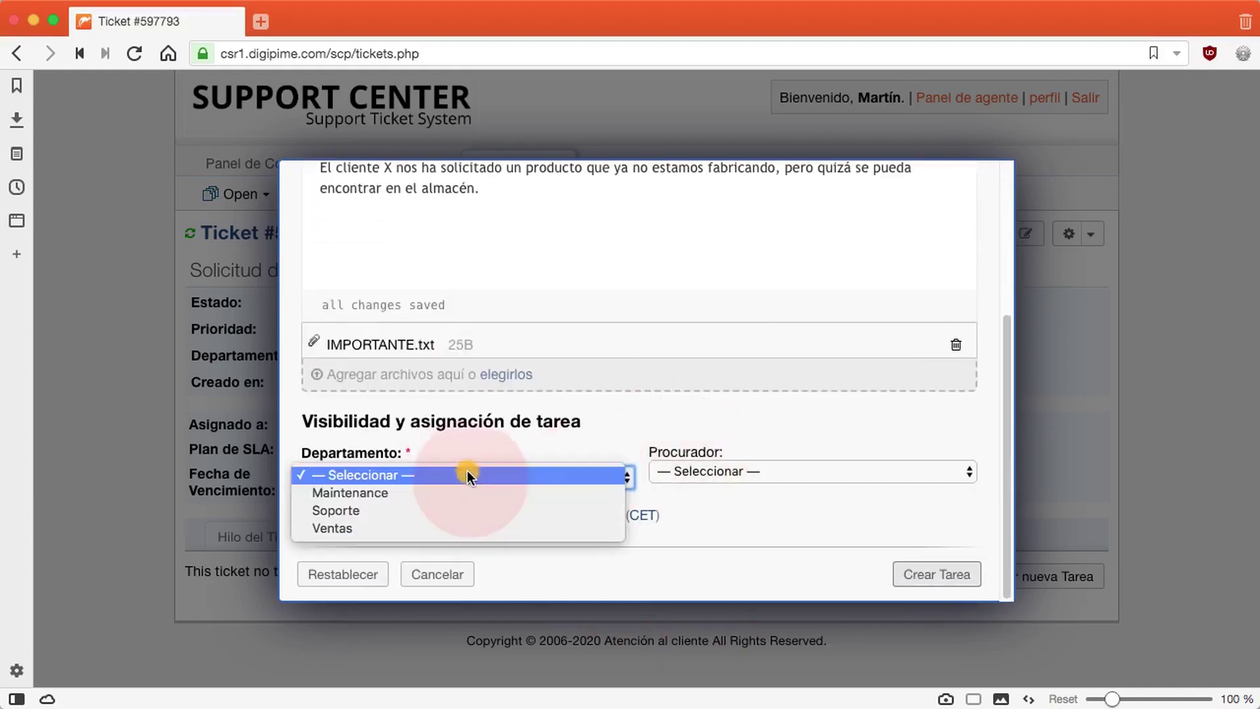
{"action": "left_click", "coordinate": [414, 529]}
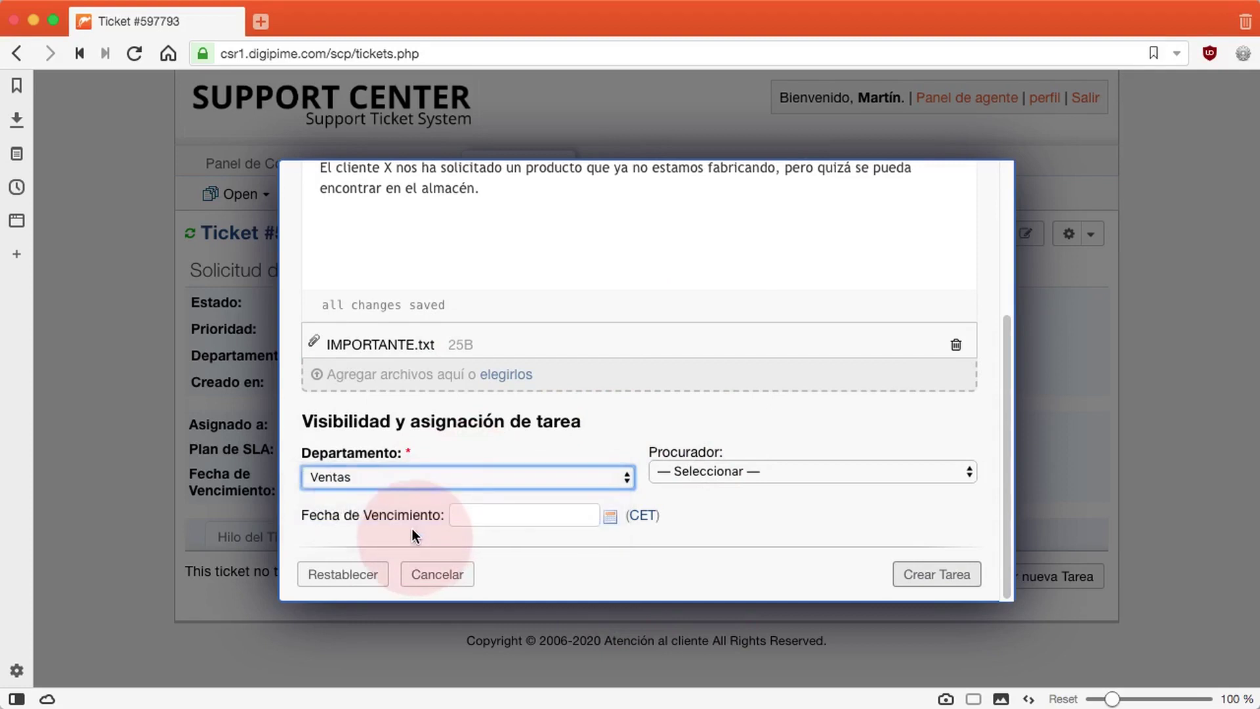
{"action": "left_click", "coordinate": [708, 470]}
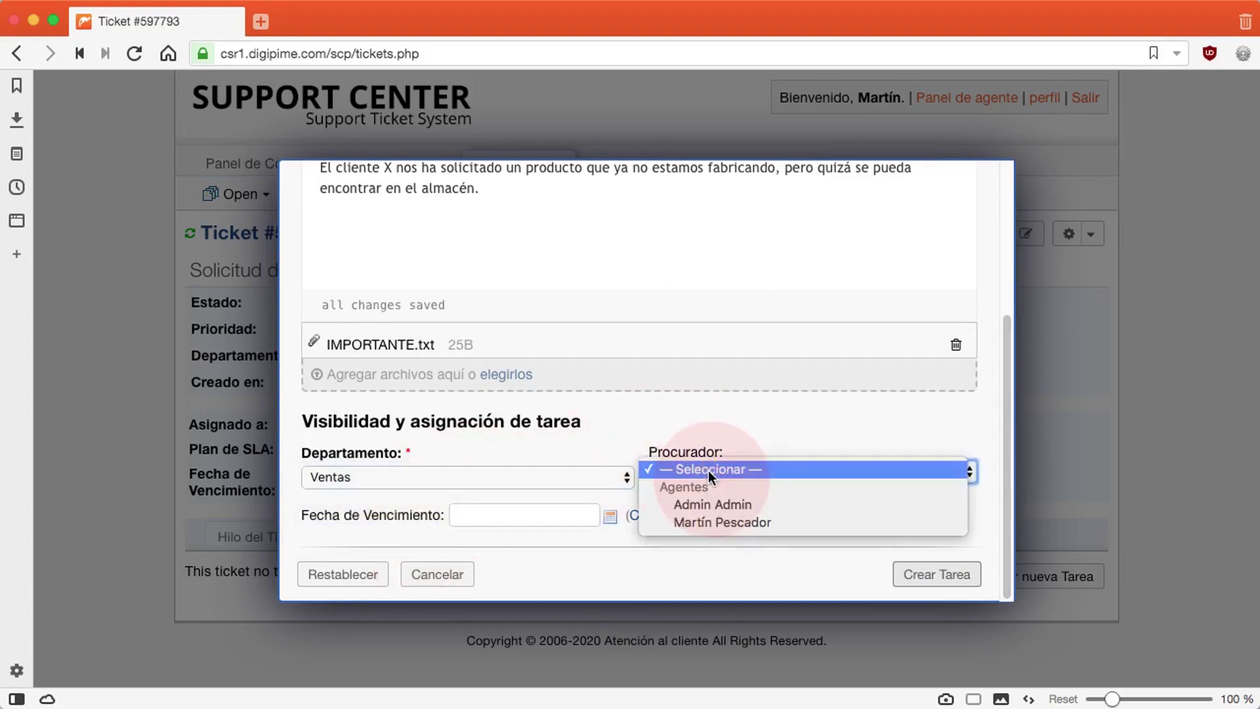
{"action": "left_click", "coordinate": [707, 522]}
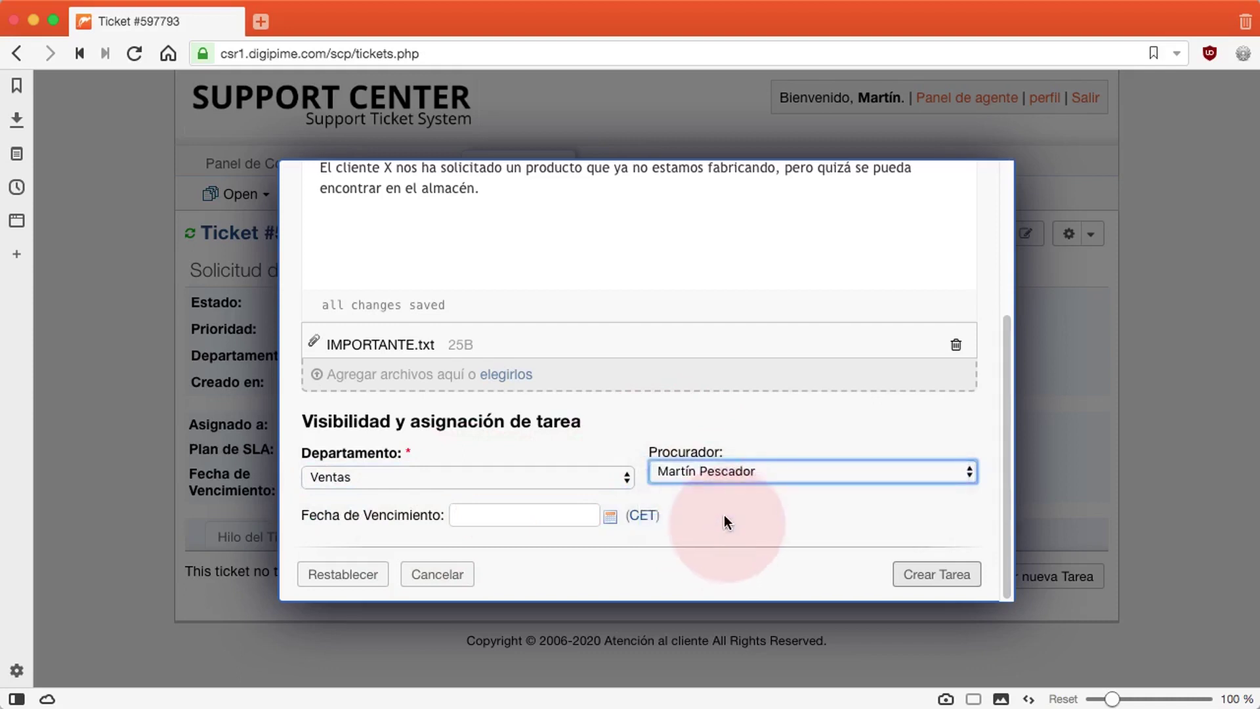
Set the task's due date to 14/2/20 21:32 and create the task.
{"action": "left_click", "coordinate": [613, 515]}
{"action": "left_click", "coordinate": [612, 516]}
{"action": "left_click", "coordinate": [611, 518]}
{"action": "left_click", "coordinate": [610, 518]}
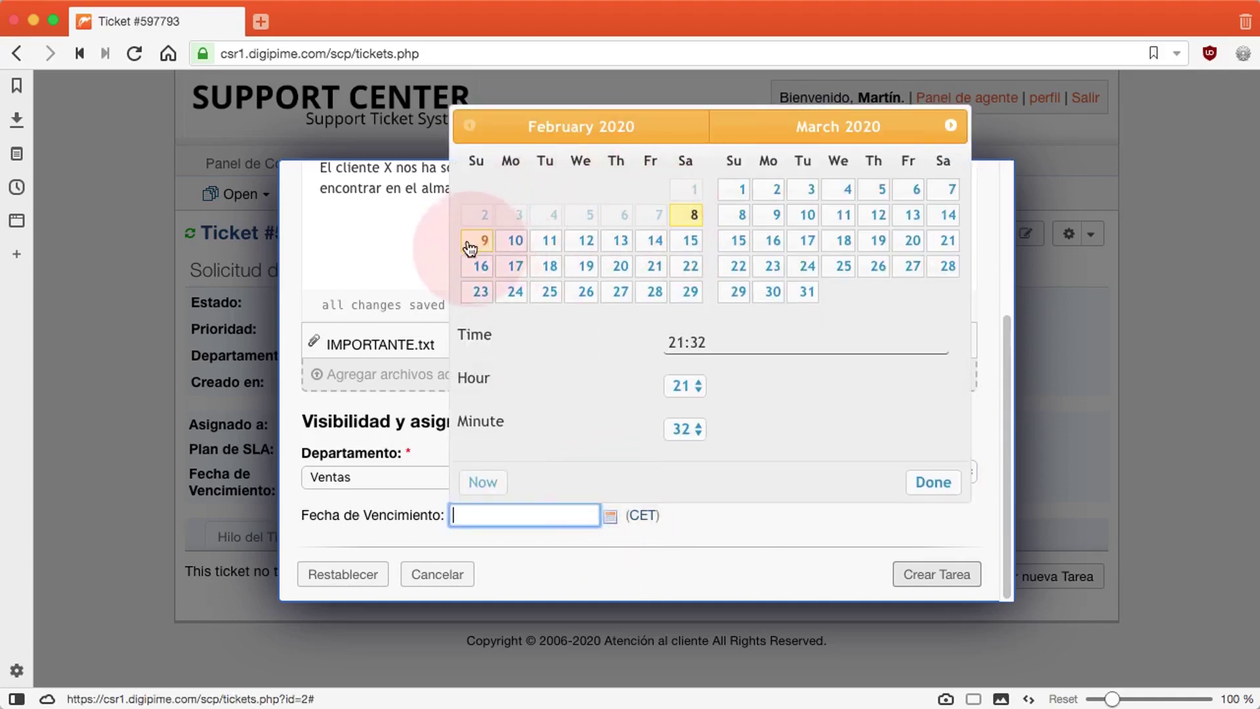
{"action": "left_click", "coordinate": [656, 243]}
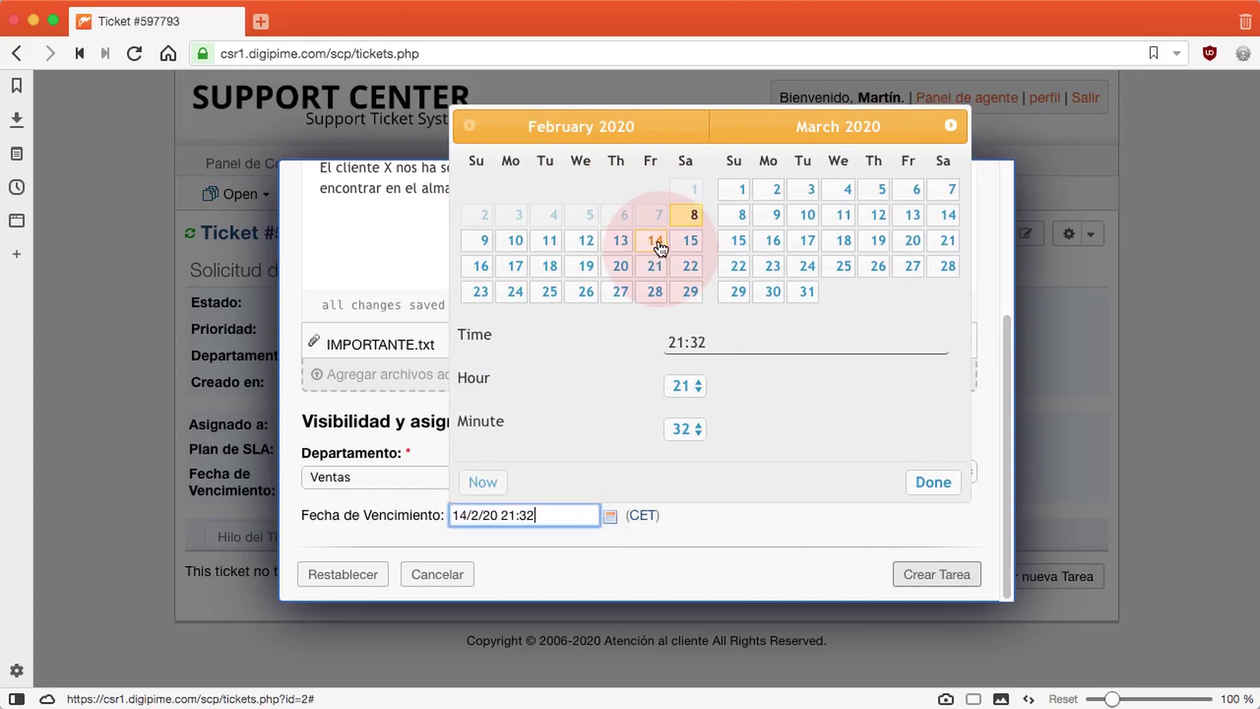
{"action": "left_click", "coordinate": [941, 487]}
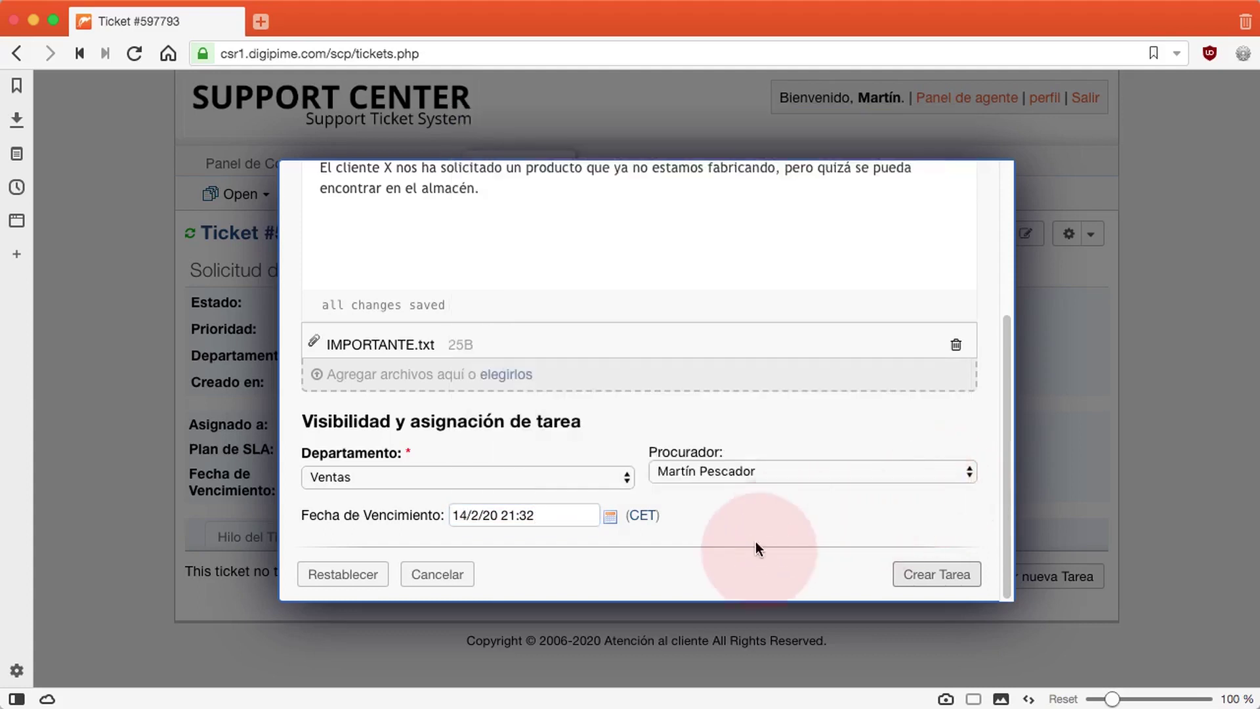
{"action": "left_click", "coordinate": [918, 581]}
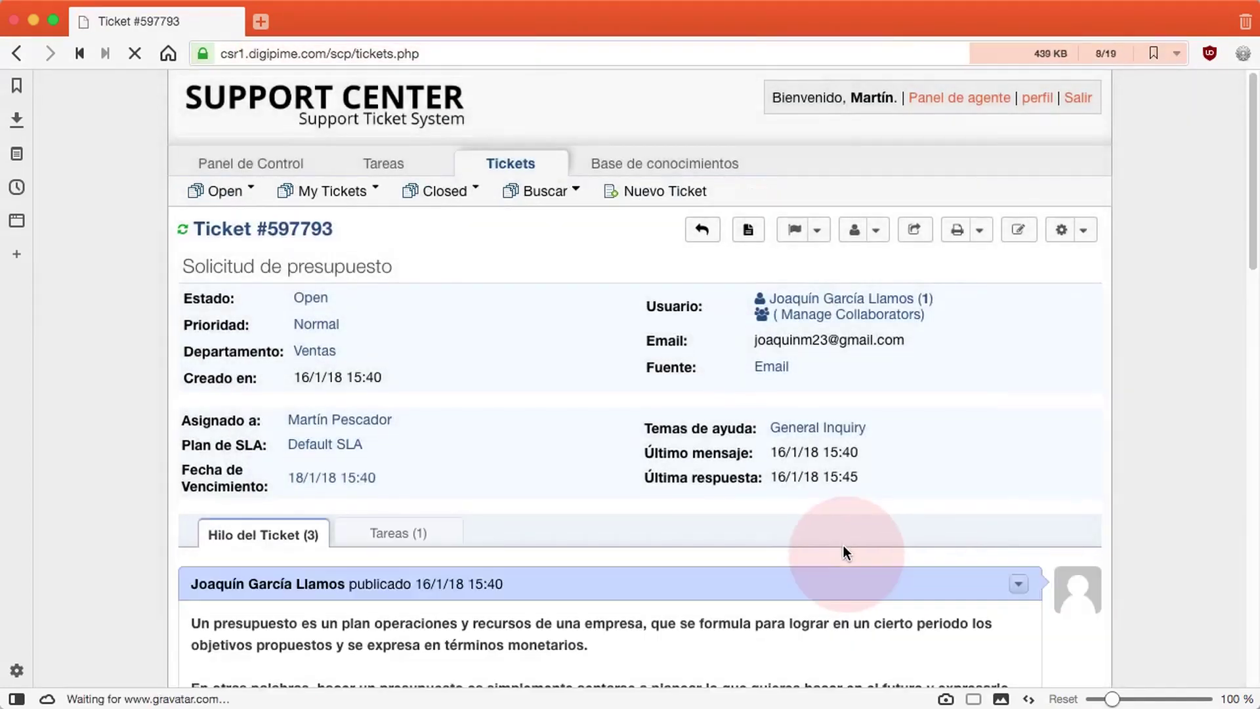
Look through the ticket's thread and reply form, and bring up the ticket's task list.
{"action": "scroll", "coordinate": [843, 551], "scroll_direction": "down", "scroll_amount": 20}
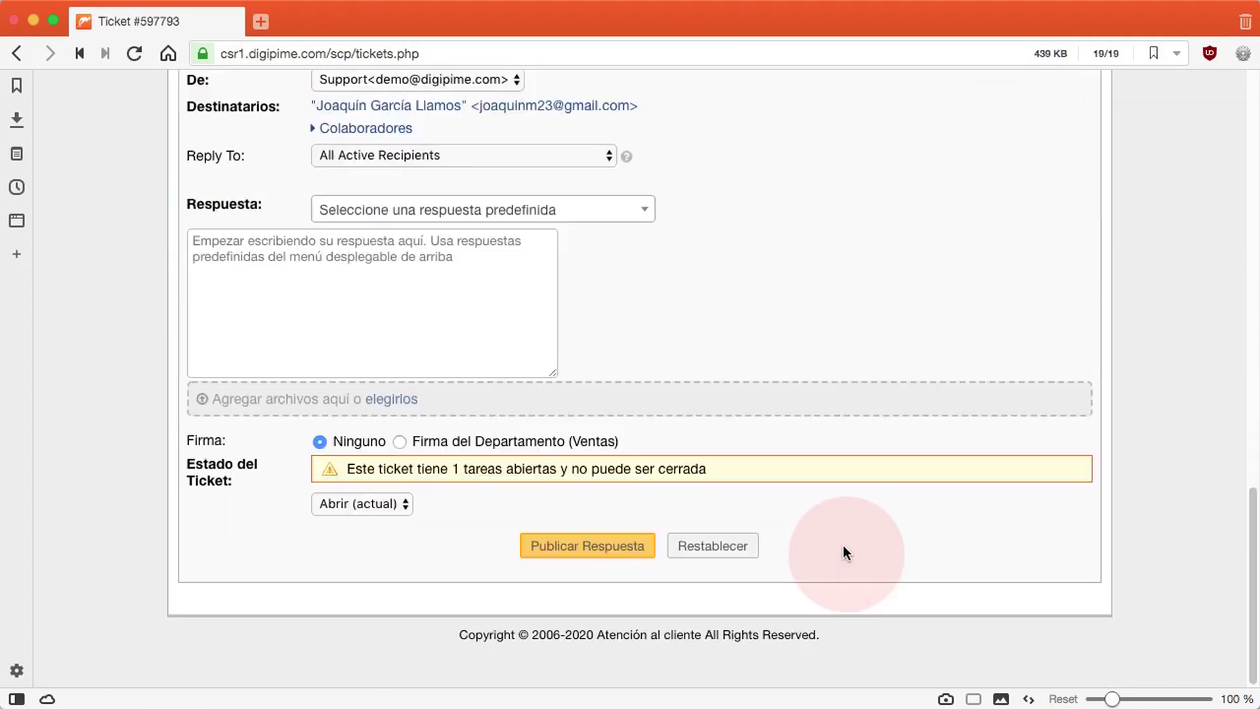
{"action": "scroll", "coordinate": [843, 551], "scroll_direction": "up", "scroll_amount": 13}
{"action": "scroll", "coordinate": [844, 550], "scroll_direction": "up", "scroll_amount": 3}
{"action": "scroll", "coordinate": [845, 551], "scroll_direction": "down", "scroll_amount": 5}
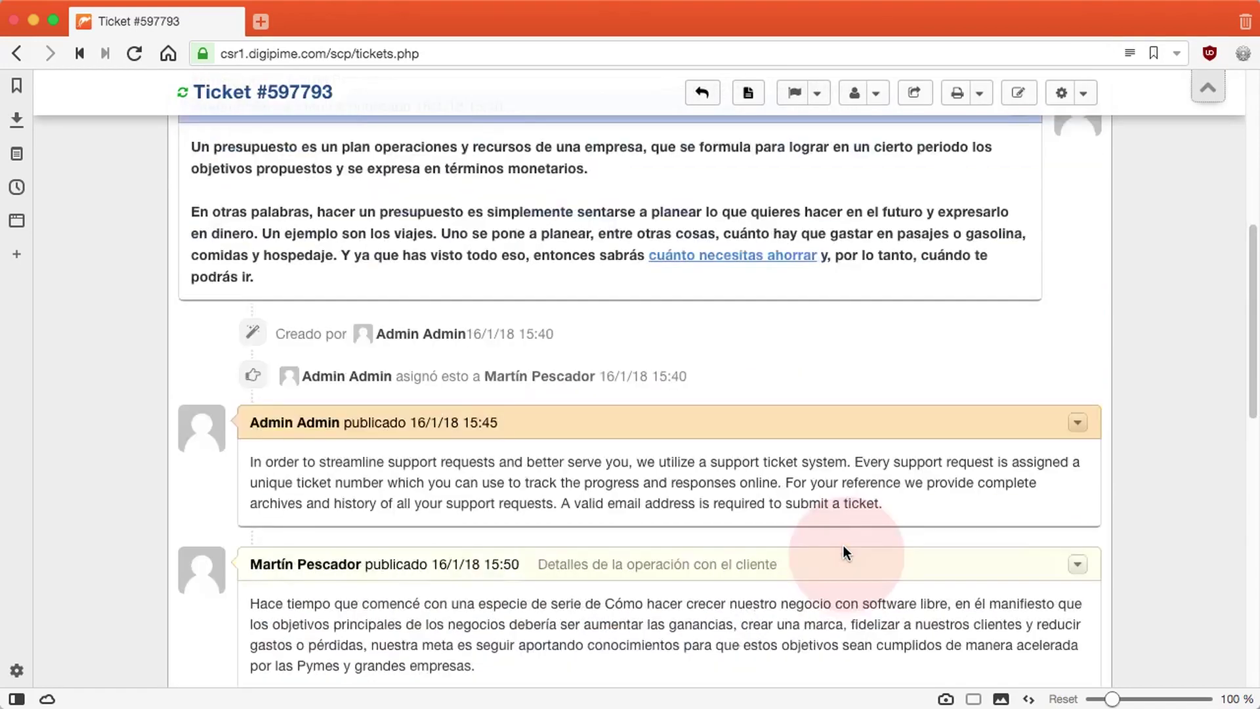
{"action": "scroll", "coordinate": [843, 545], "scroll_direction": "up", "scroll_amount": 8}
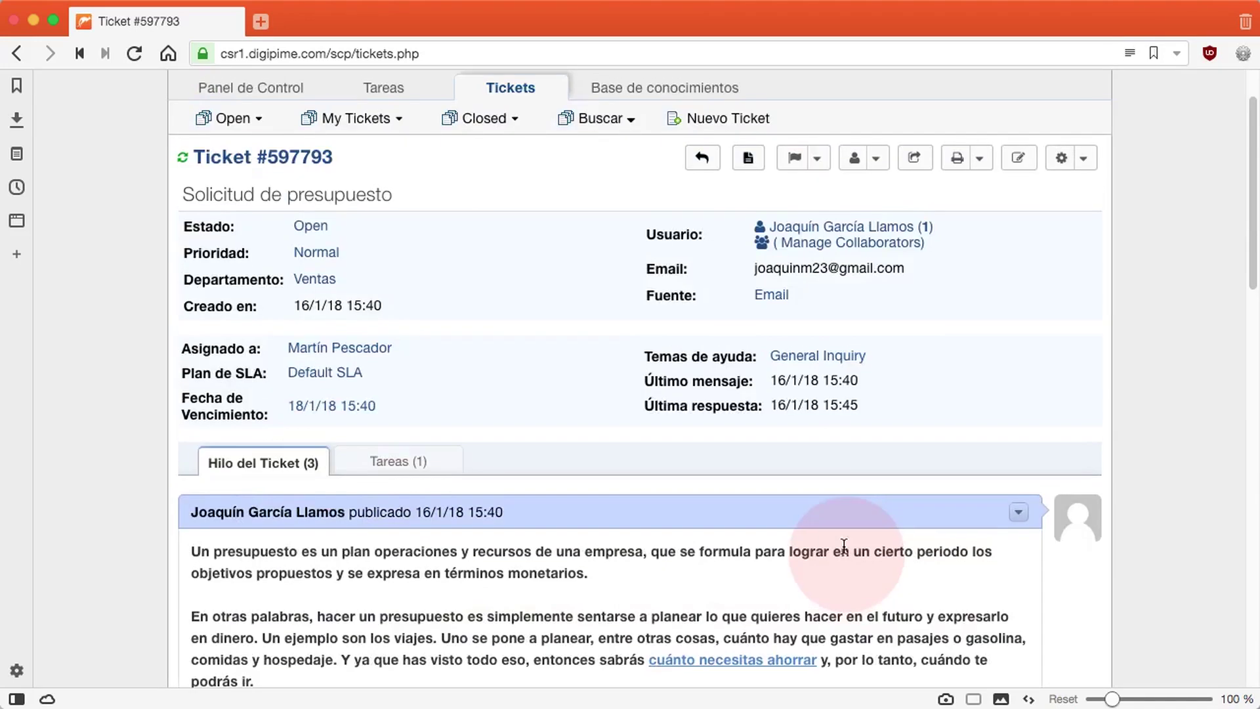
{"action": "left_click", "coordinate": [379, 463]}
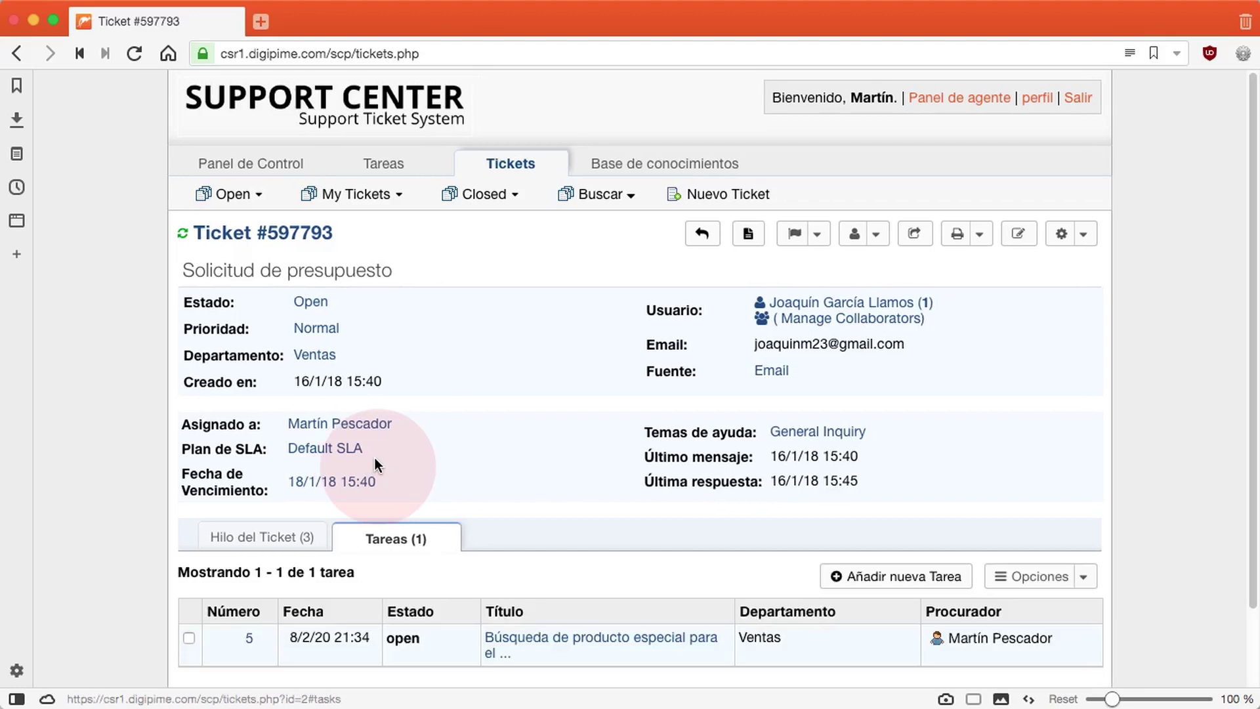
{"action": "scroll", "coordinate": [568, 483], "scroll_direction": "down", "scroll_amount": 3}
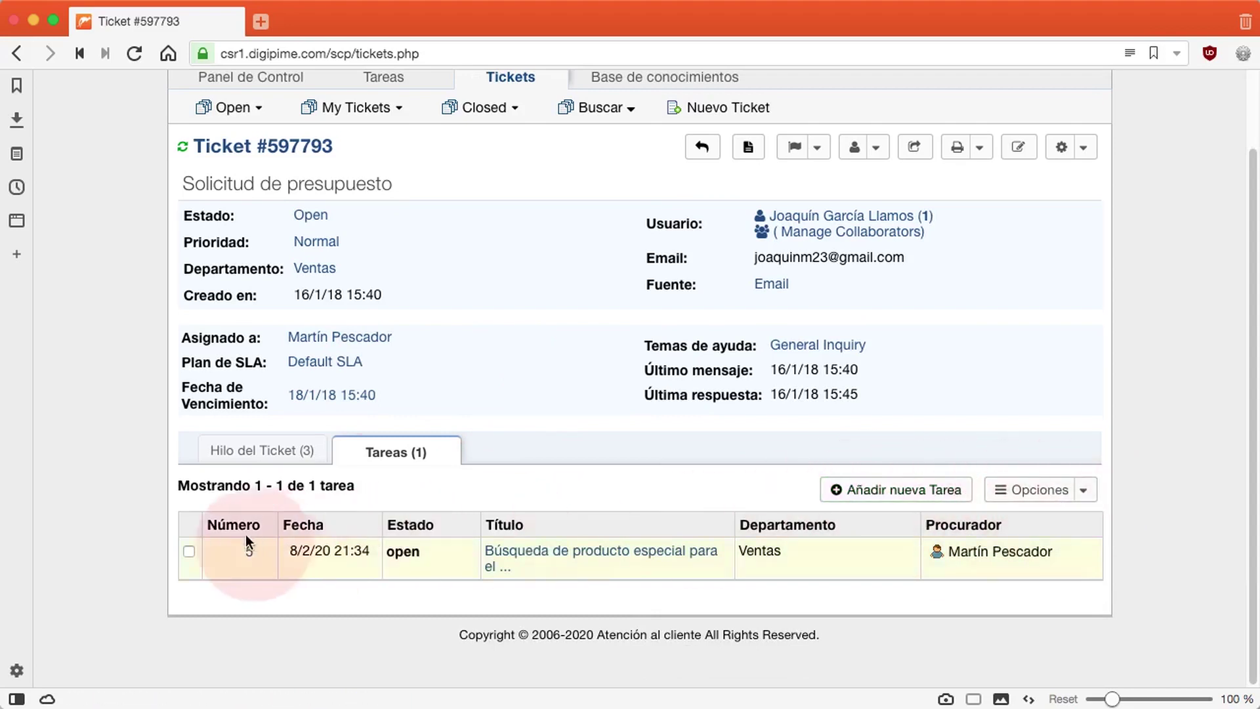
Select the new product search task and view the actions available for it.
{"action": "left_click", "coordinate": [188, 552]}
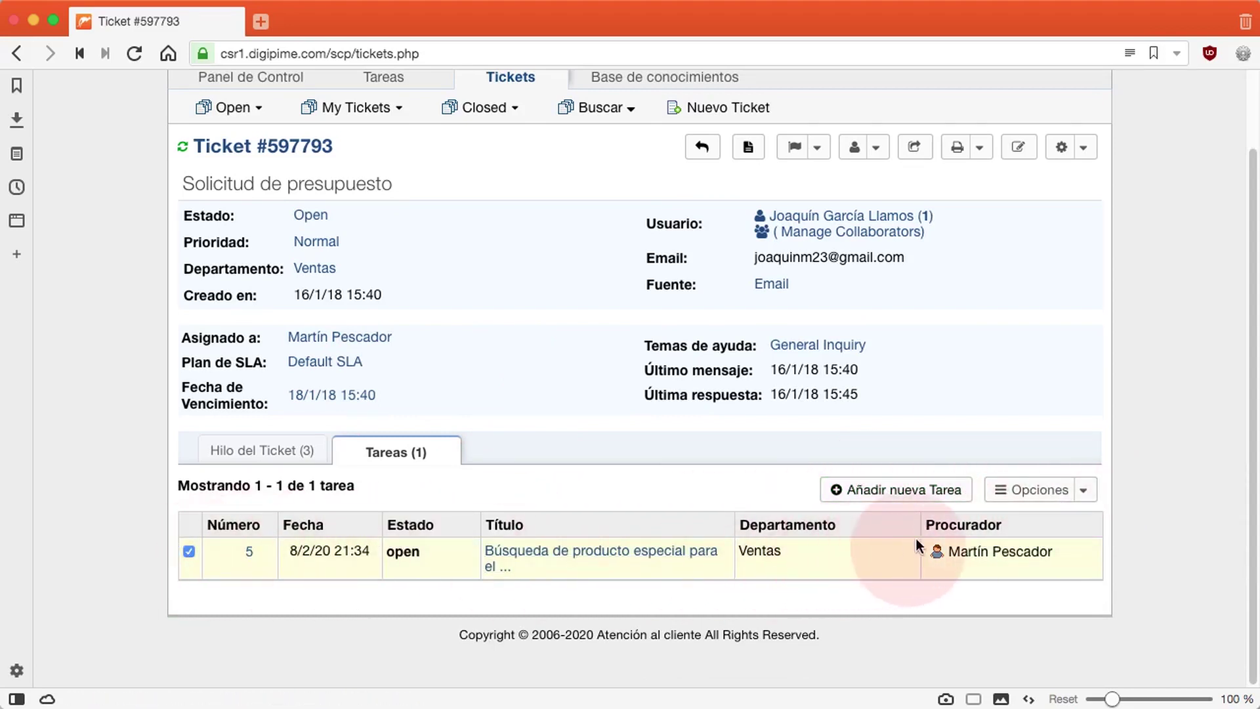
{"action": "left_click", "coordinate": [1086, 490]}
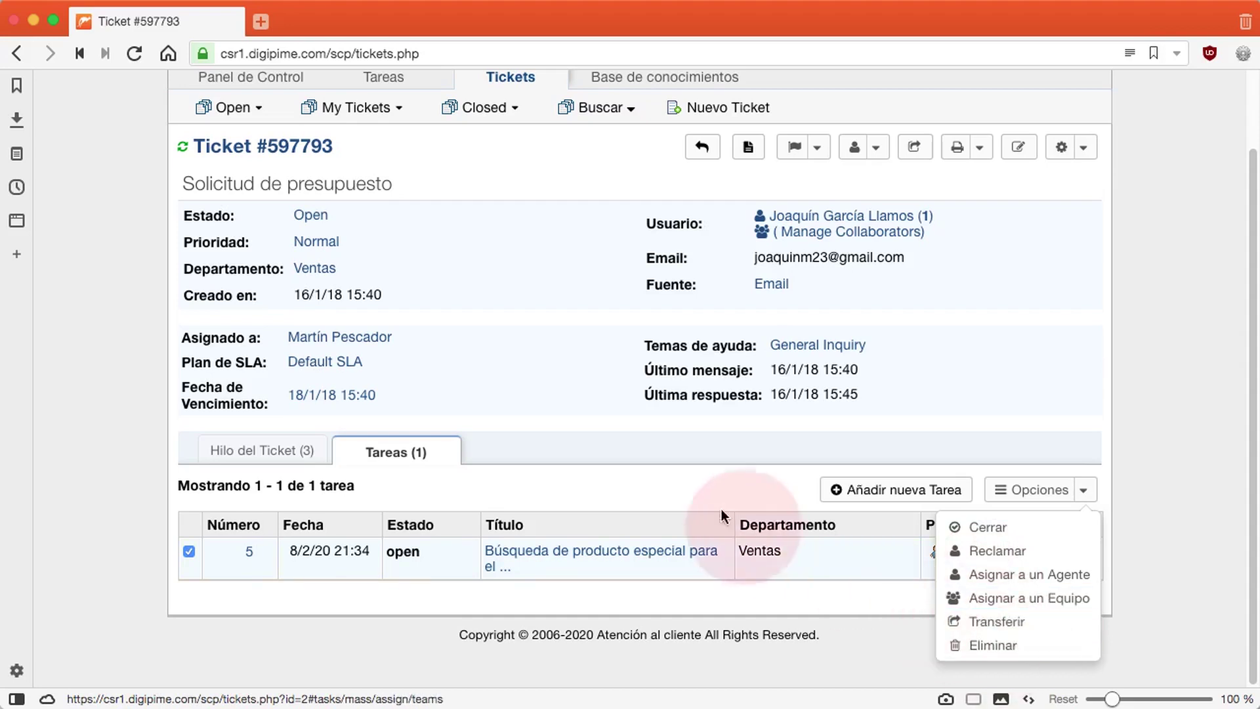
{"action": "left_click", "coordinate": [606, 537]}
Open the "Búsqueda de producto especial" task and bring up its internal note form.
{"action": "left_click", "coordinate": [602, 550]}
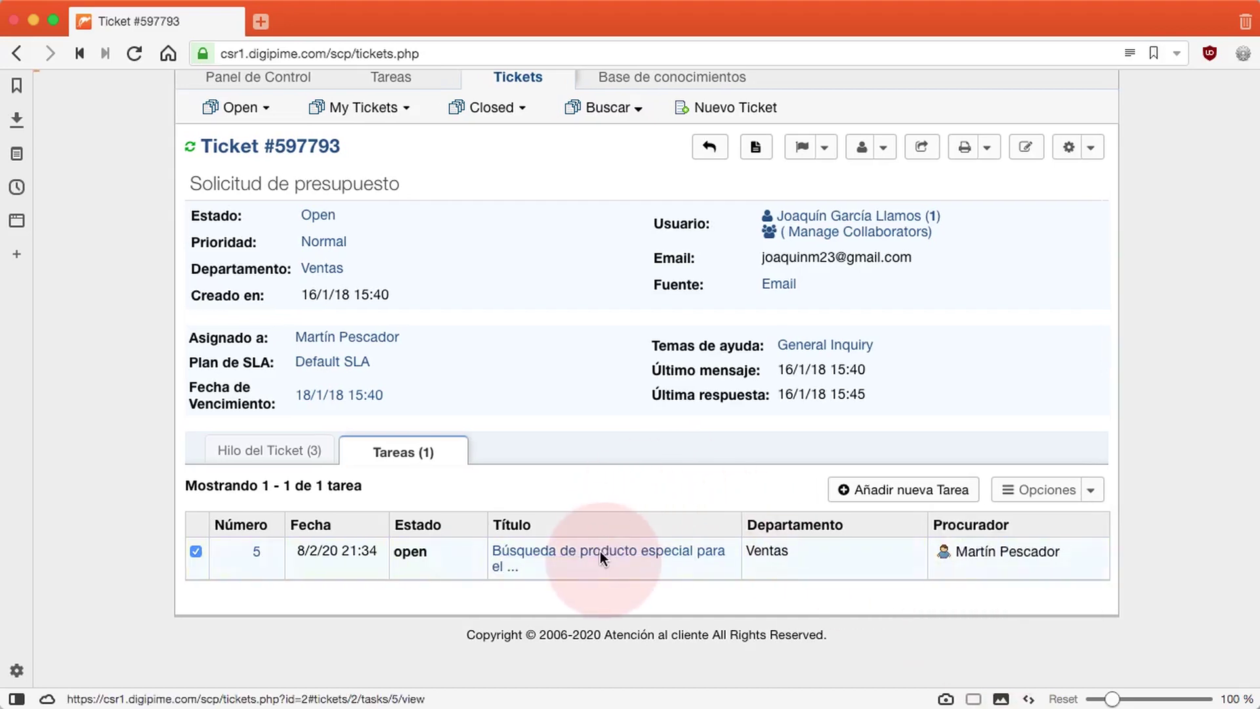
{"action": "scroll", "coordinate": [617, 547], "scroll_direction": "down", "scroll_amount": 6}
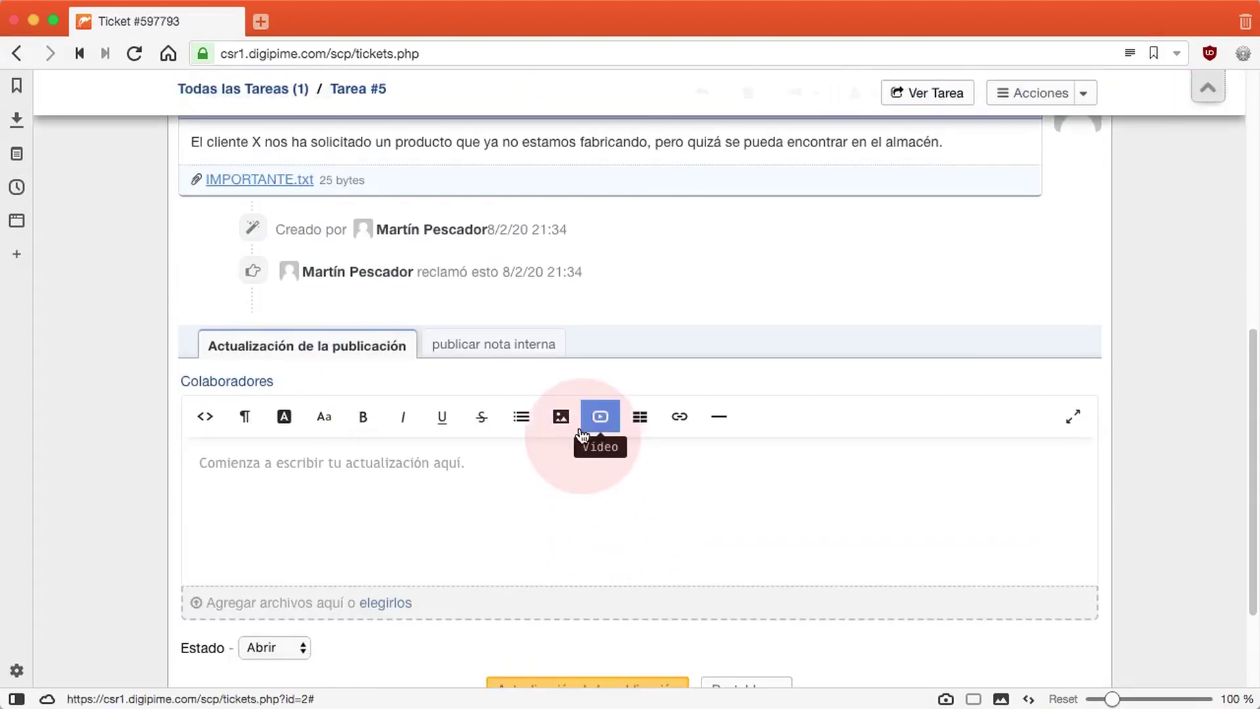
{"action": "left_click", "coordinate": [506, 346]}
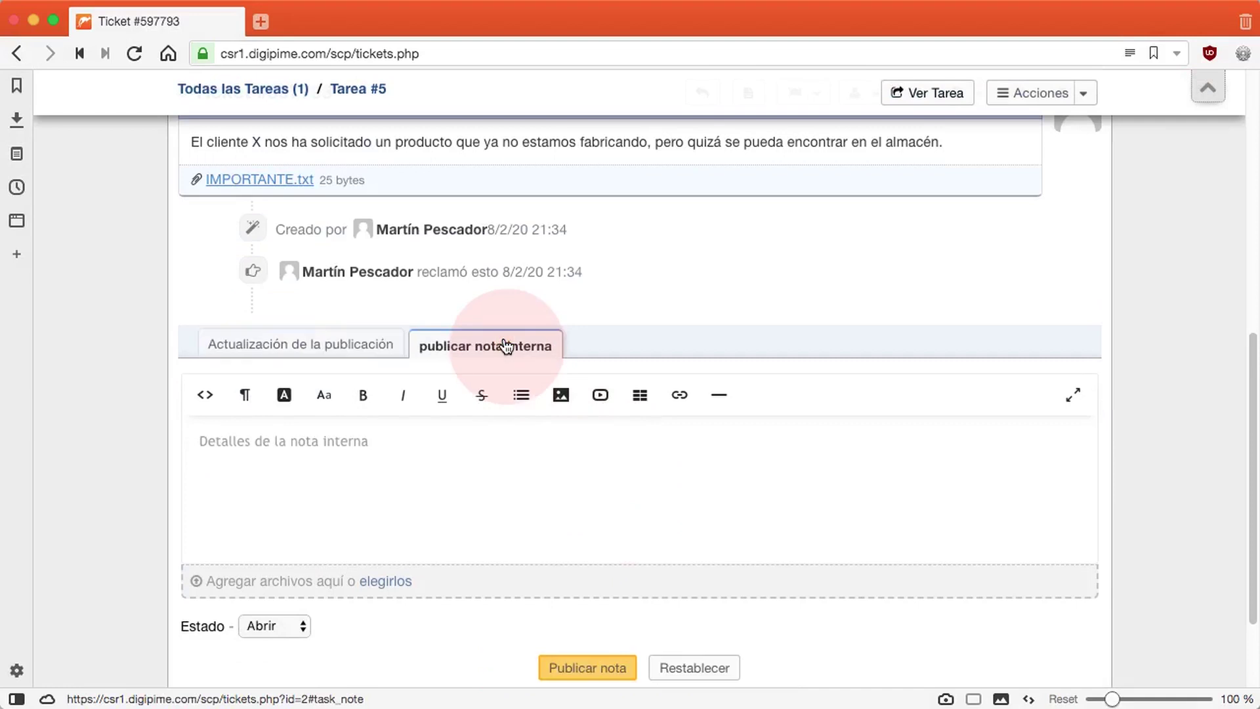
Write "Este es un cliente VIP y debe ser tratado con delicadeza." as the task's internal note and publish it.
{"action": "left_click", "coordinate": [422, 495]}
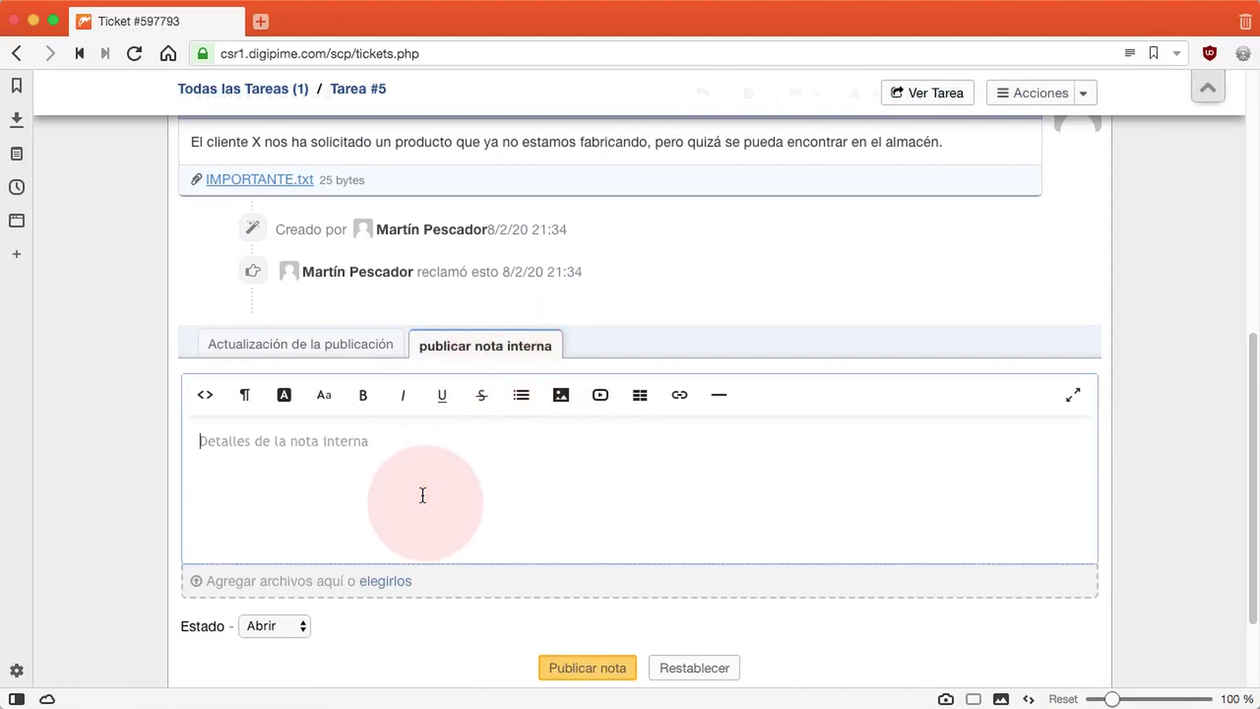
{"action": "type", "text": "E"}
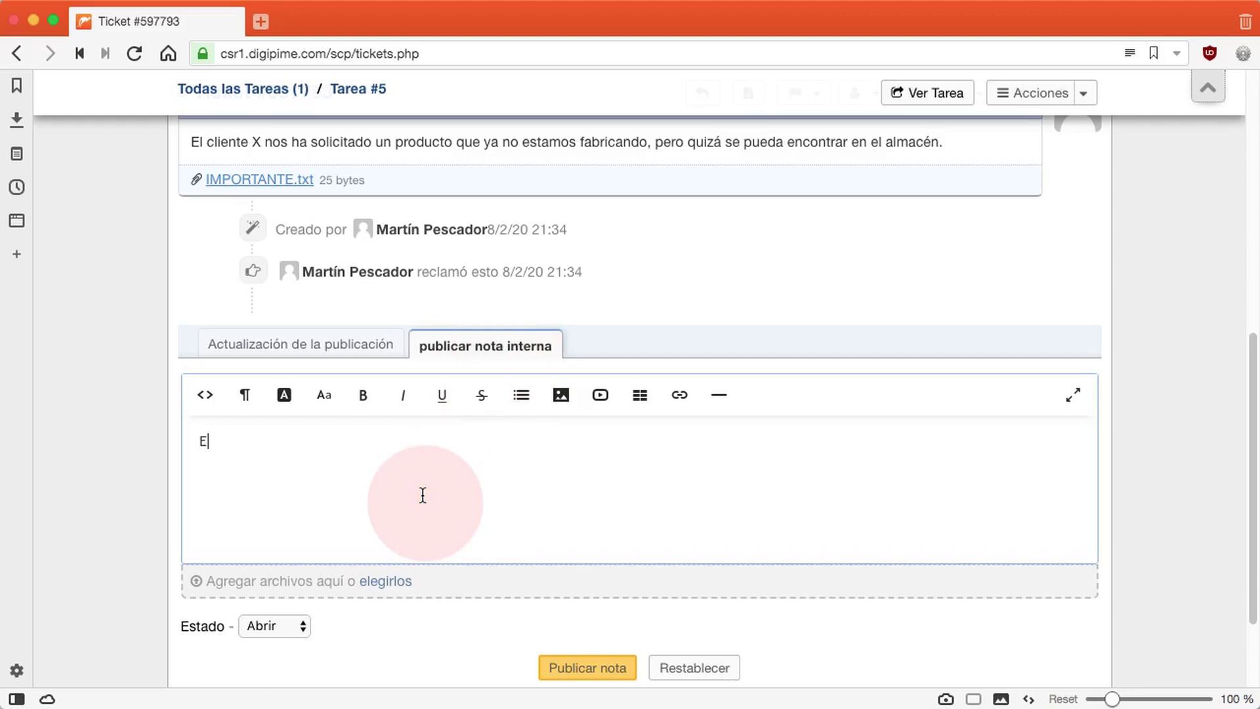
{"action": "type", "text": "ste es un cliente VIP y de"}
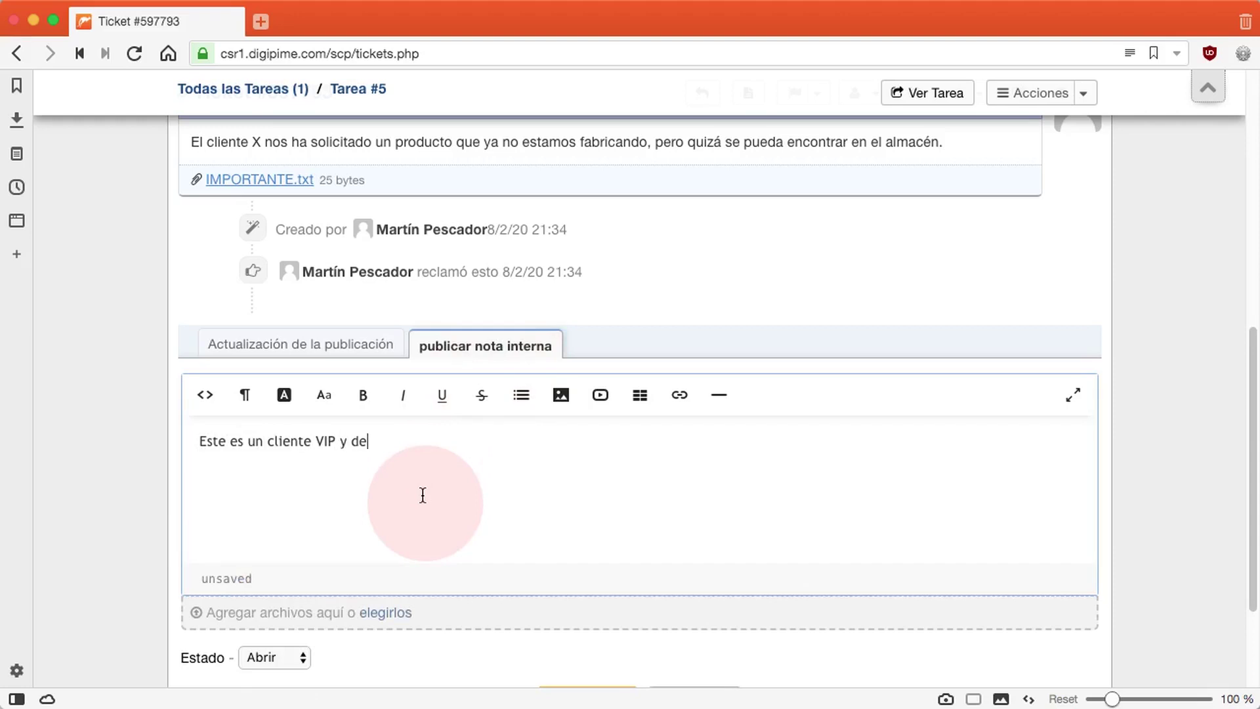
{"action": "type", "text": "be ser tratadop"}
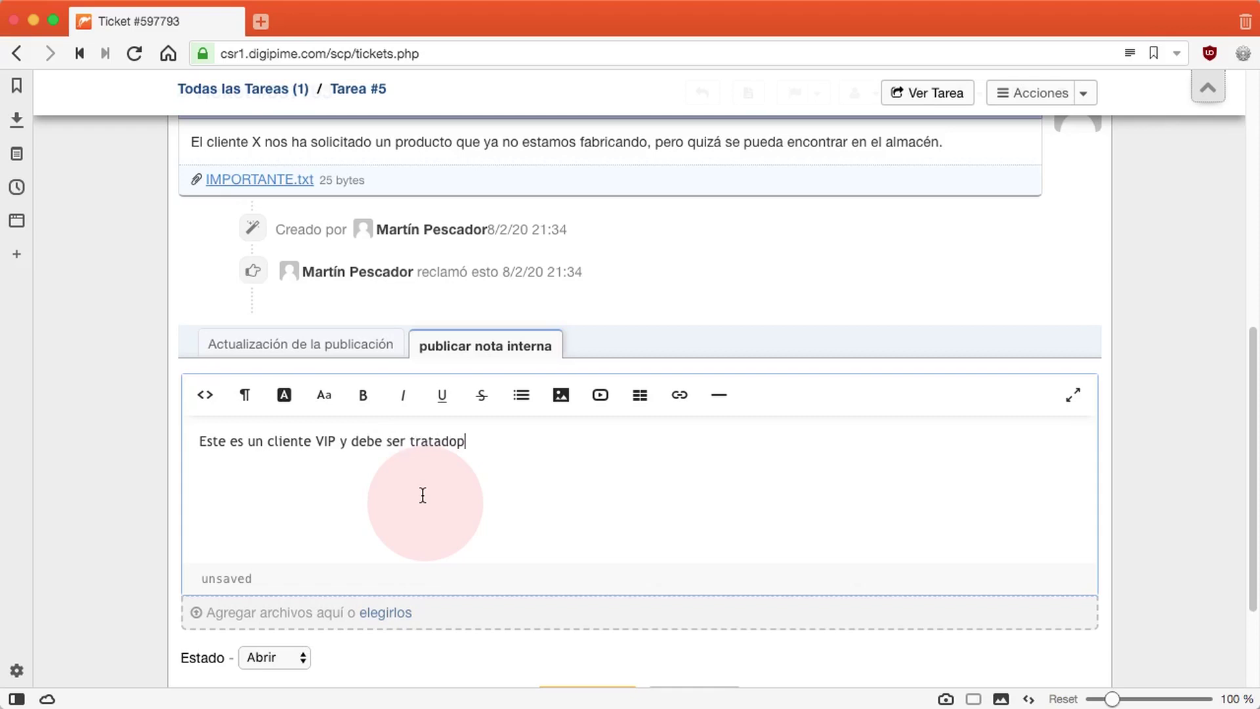
{"action": "type", "text": "on"}
{"action": "type", "text": "licadeza"}
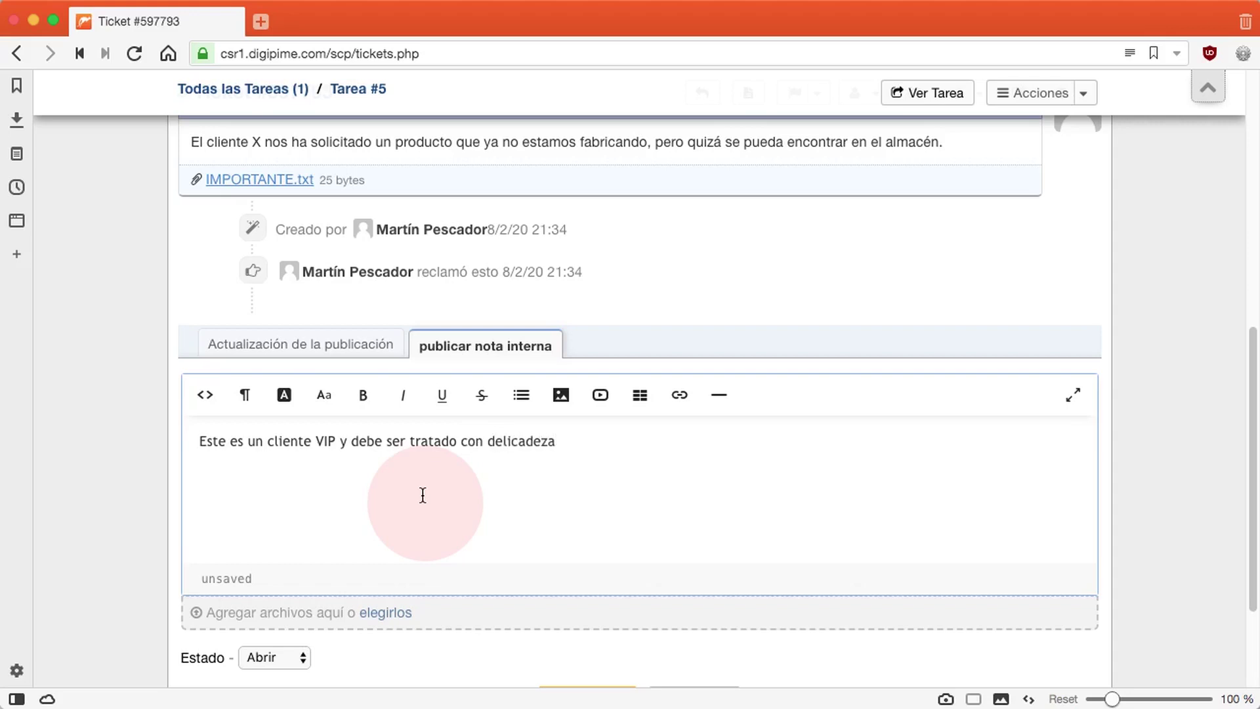
{"action": "scroll", "coordinate": [149, 540], "scroll_direction": "down", "scroll_amount": 3}
{"action": "left_click", "coordinate": [586, 597]}
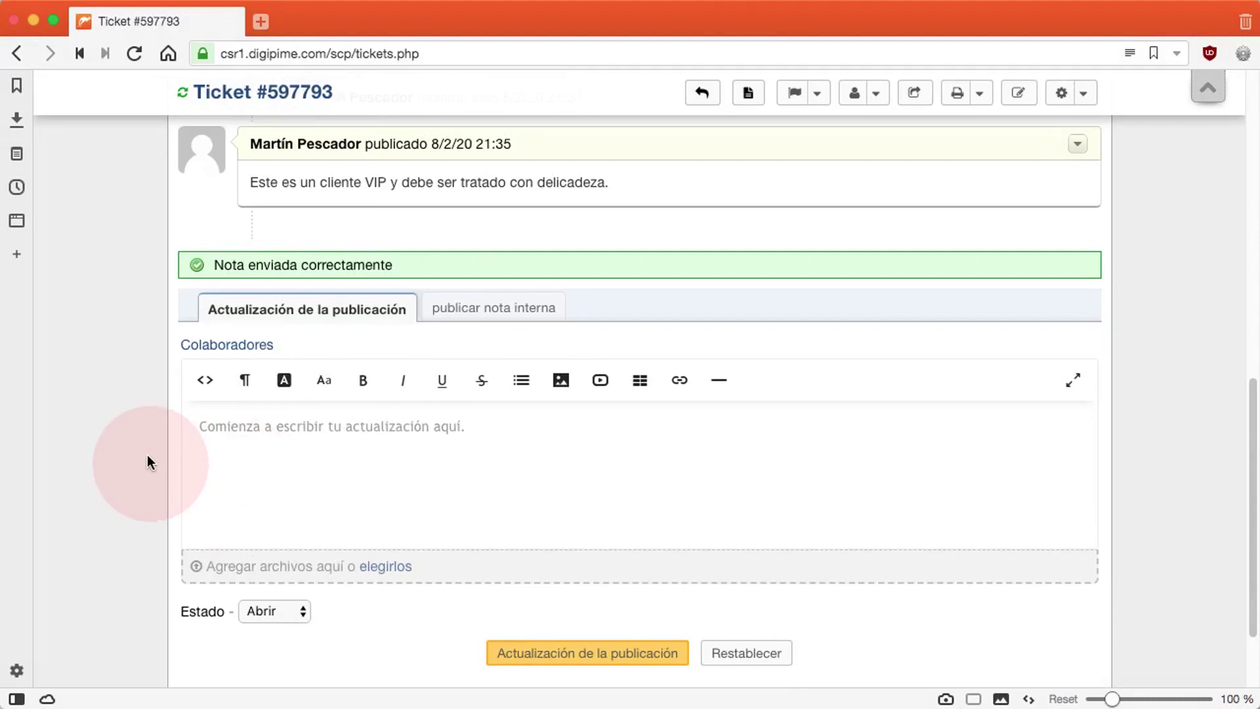
Publish a task update with status Cerrado and the text "Ya hemos encontrado el producto para el cliente.".
{"action": "scroll", "coordinate": [147, 456], "scroll_direction": "down", "scroll_amount": 3}
{"action": "left_click", "coordinate": [273, 510]}
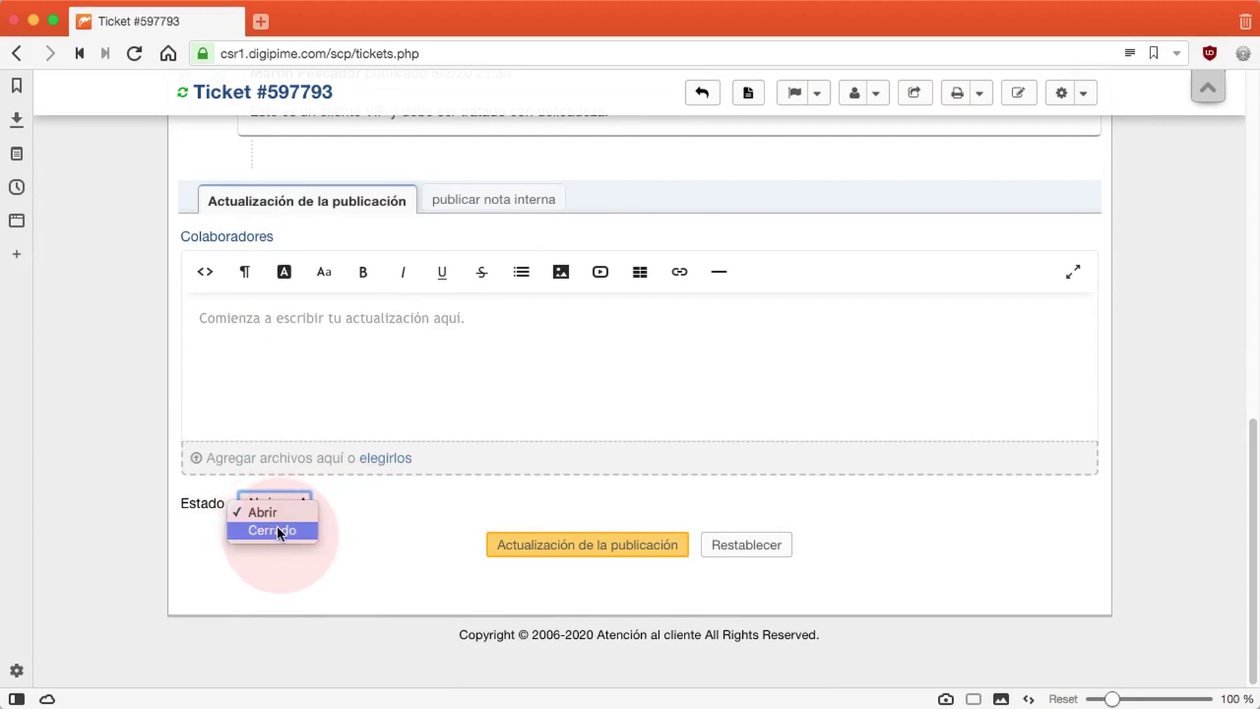
{"action": "left_click", "coordinate": [277, 527]}
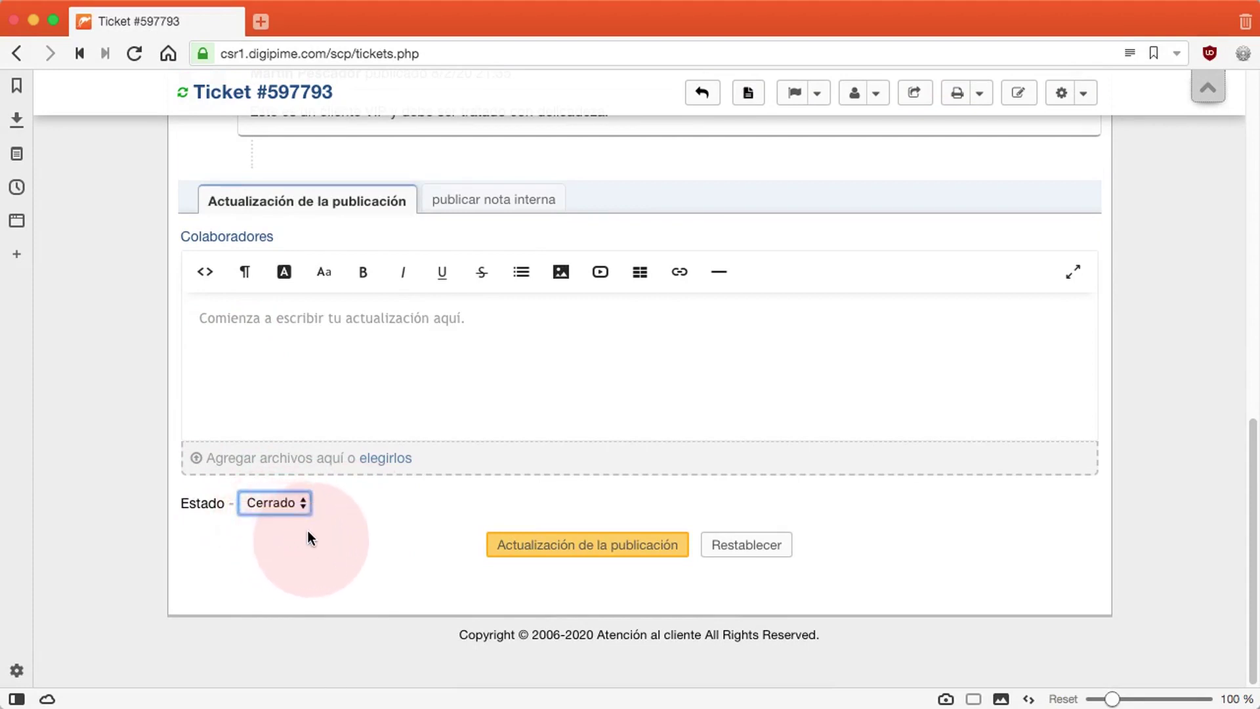
{"action": "left_click", "coordinate": [307, 380]}
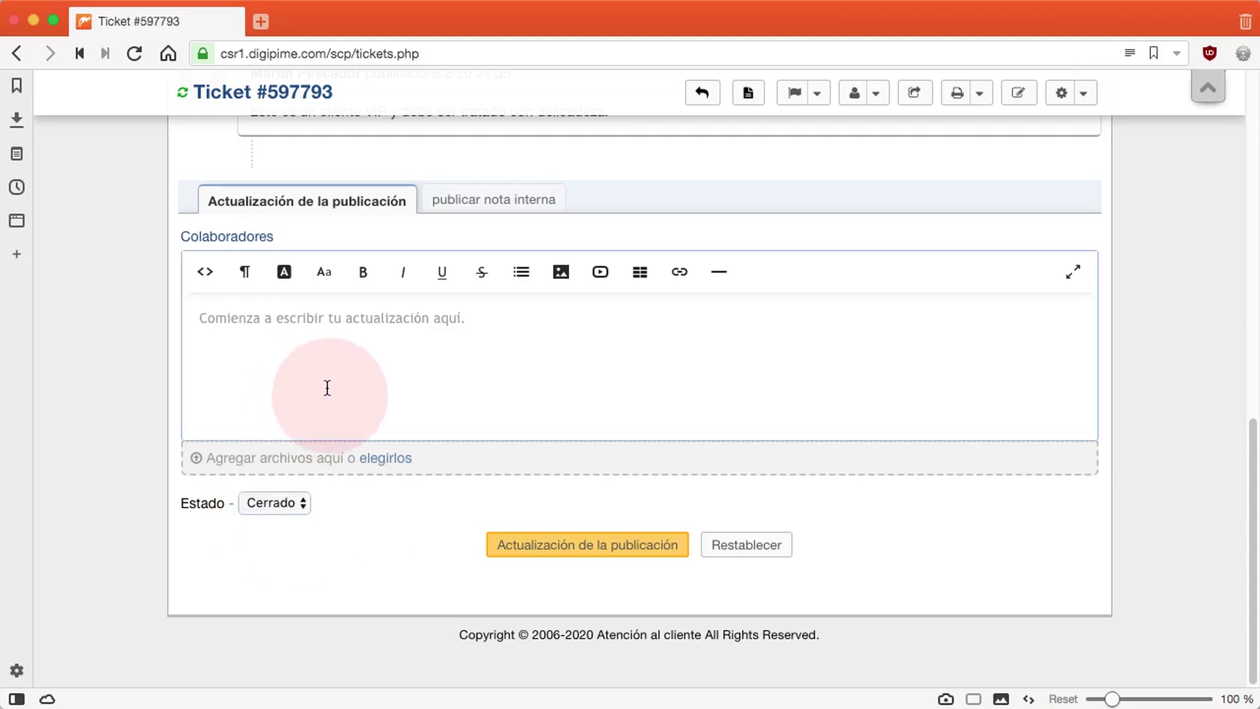
{"action": "type", "text": "Ya hemo"}
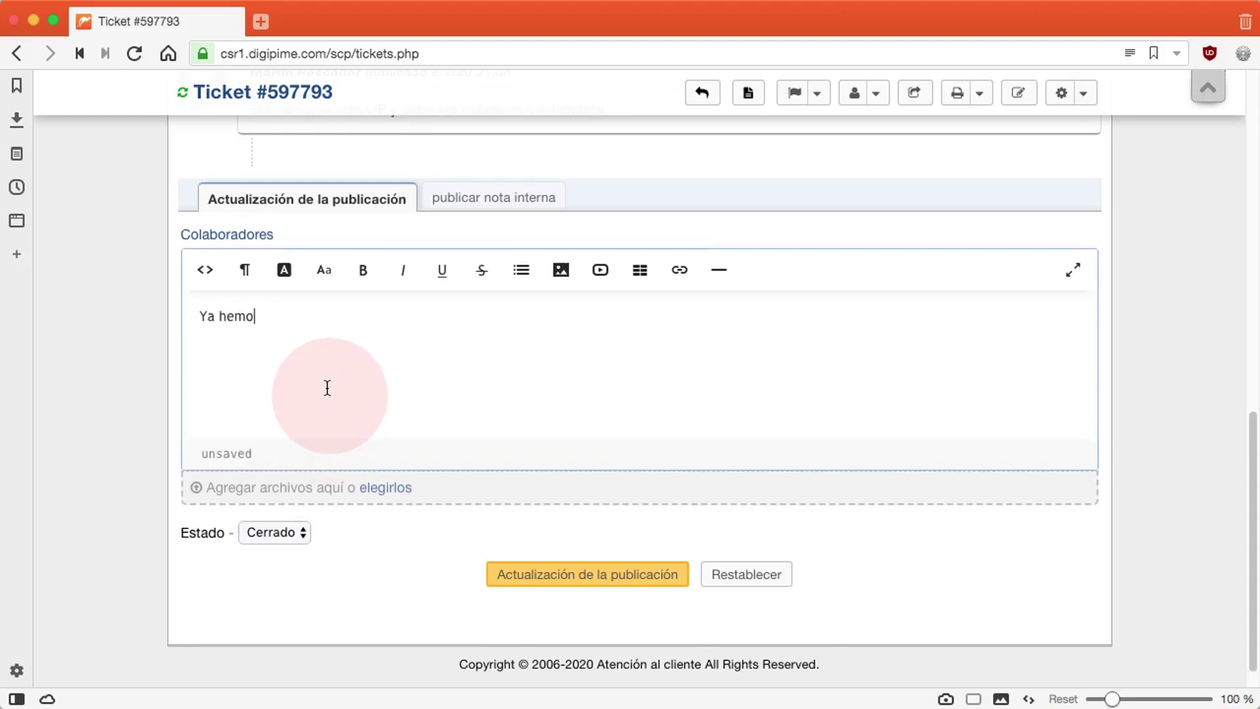
{"action": "type", "text": "s ent"}
{"action": "type", "text": "contrado "}
{"action": "type", "text": "el producto pa"}
{"action": "type", "text": "ra e"}
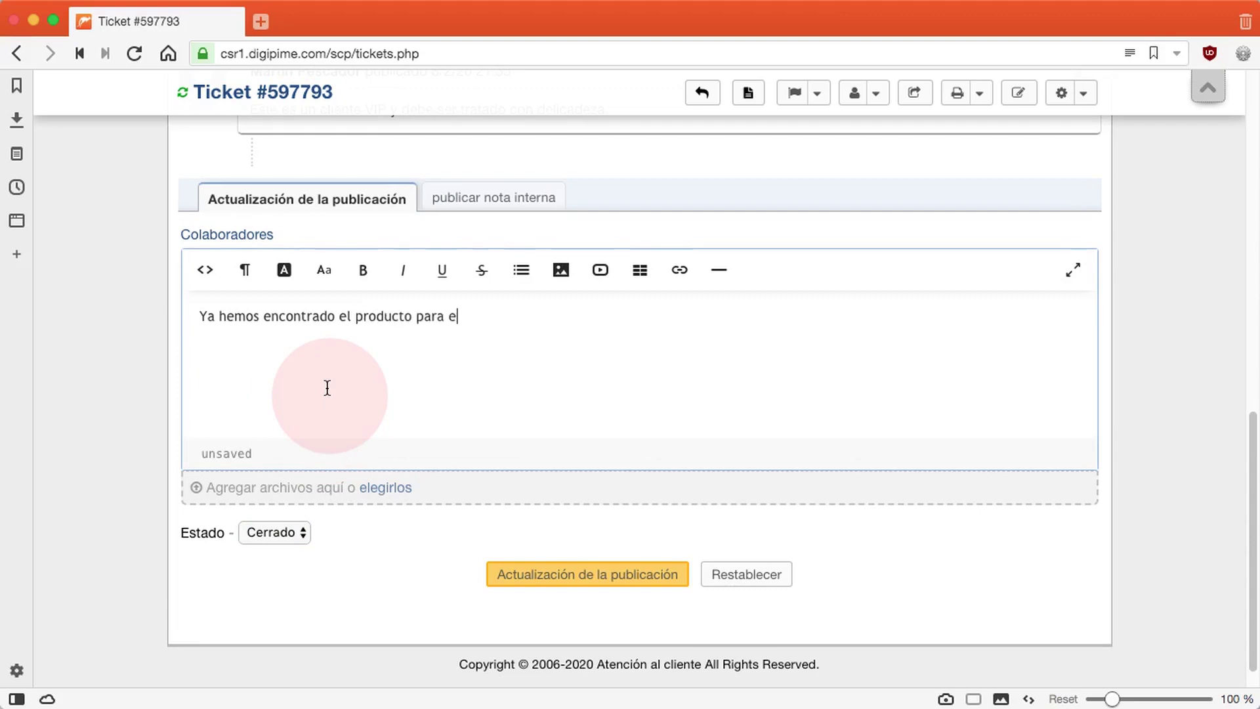
{"action": "type", "text": "l cliente."}
{"action": "left_click", "coordinate": [533, 577]}
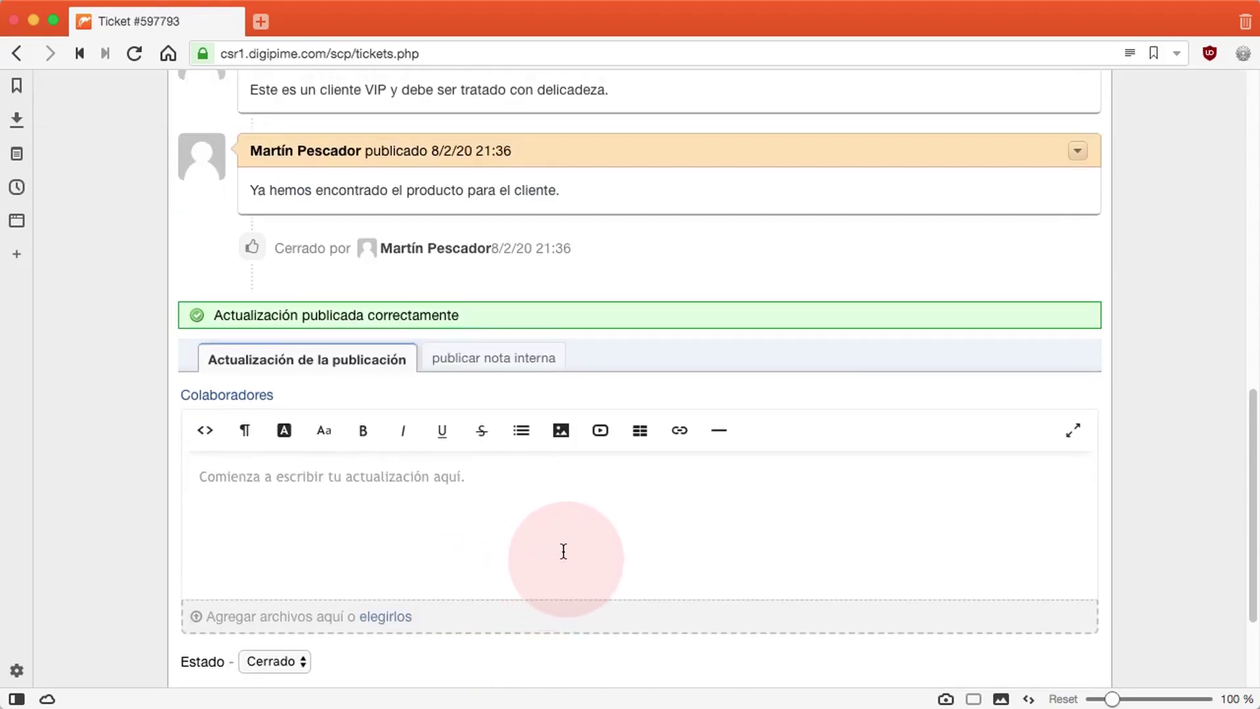
Review the task's posted entries and return to the ticket's message thread.
{"action": "scroll", "coordinate": [563, 551], "scroll_direction": "down", "scroll_amount": 2}
{"action": "scroll", "coordinate": [563, 551], "scroll_direction": "up", "scroll_amount": 5}
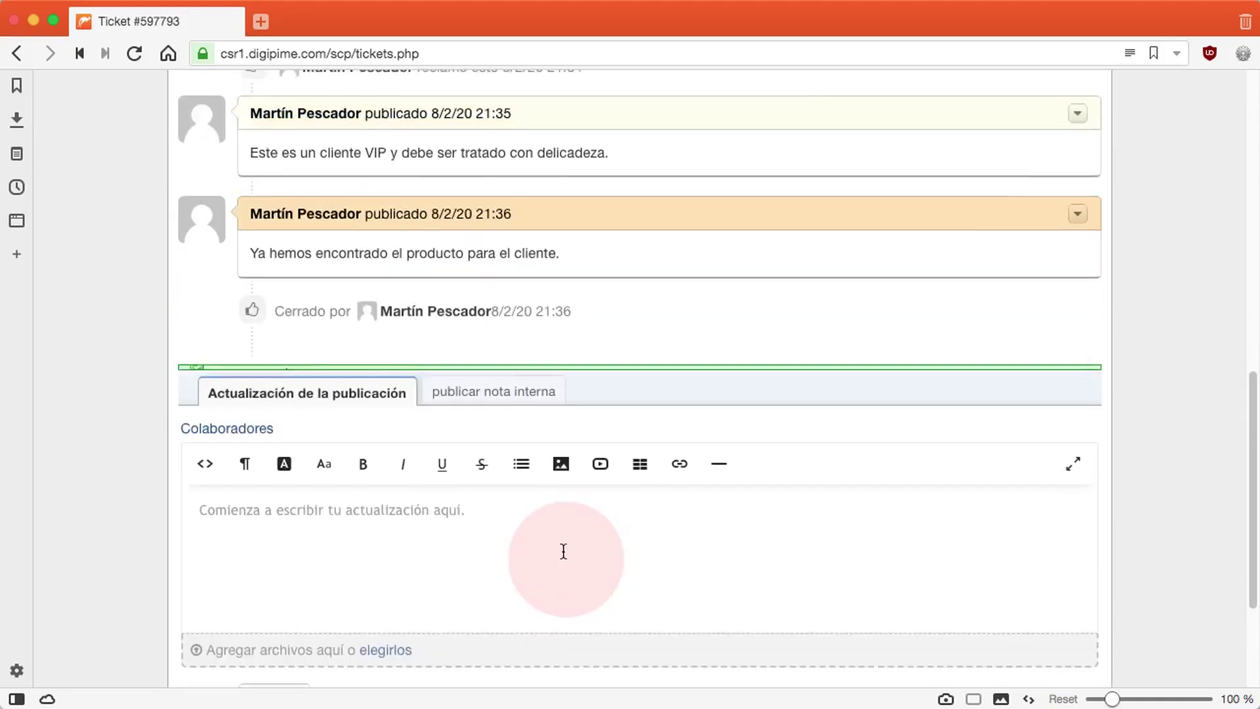
{"action": "scroll", "coordinate": [563, 556], "scroll_direction": "up", "scroll_amount": 7}
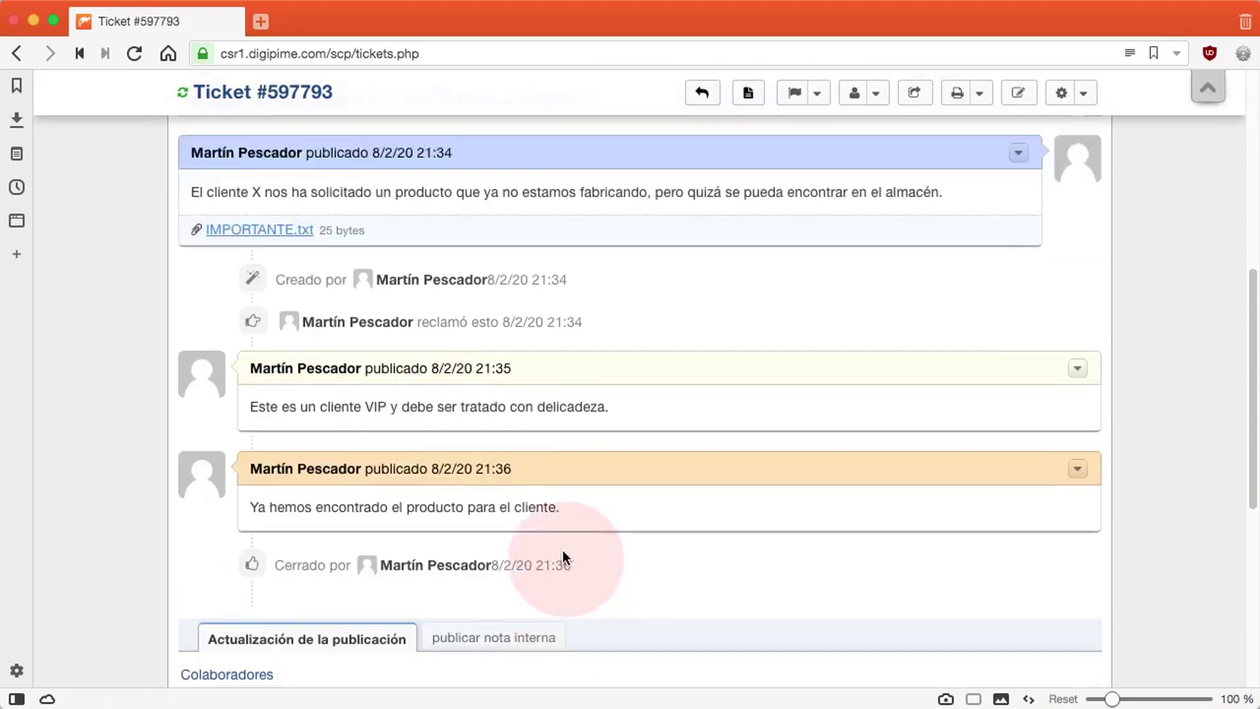
{"action": "left_click", "coordinate": [223, 360]}
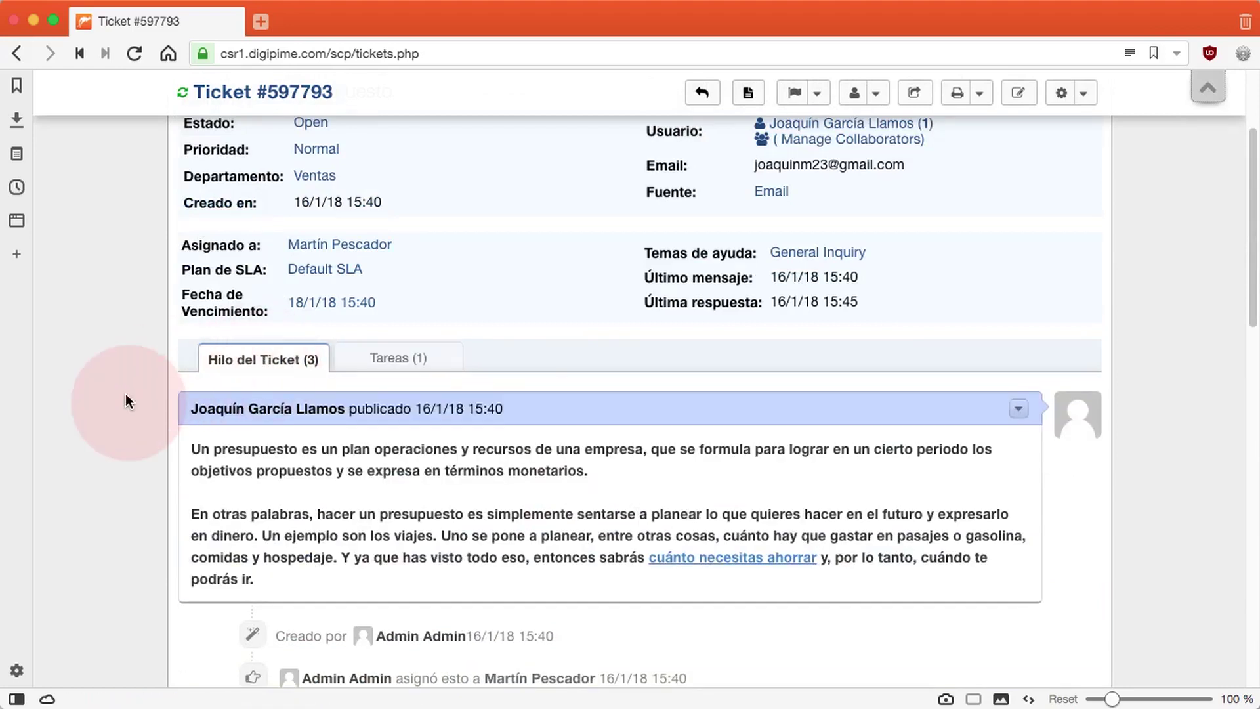
Sign out of the agent account in the support center.
{"action": "scroll", "coordinate": [126, 401], "scroll_direction": "up", "scroll_amount": 3}
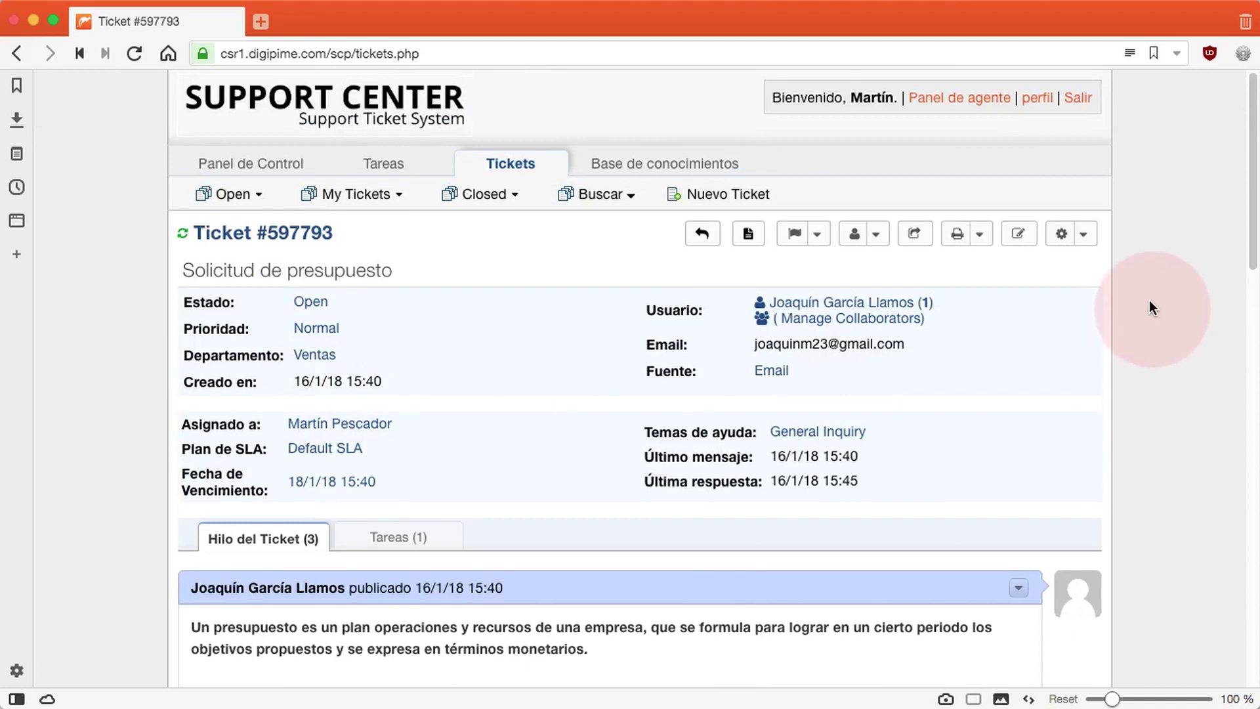
{"action": "left_click", "coordinate": [1072, 100]}
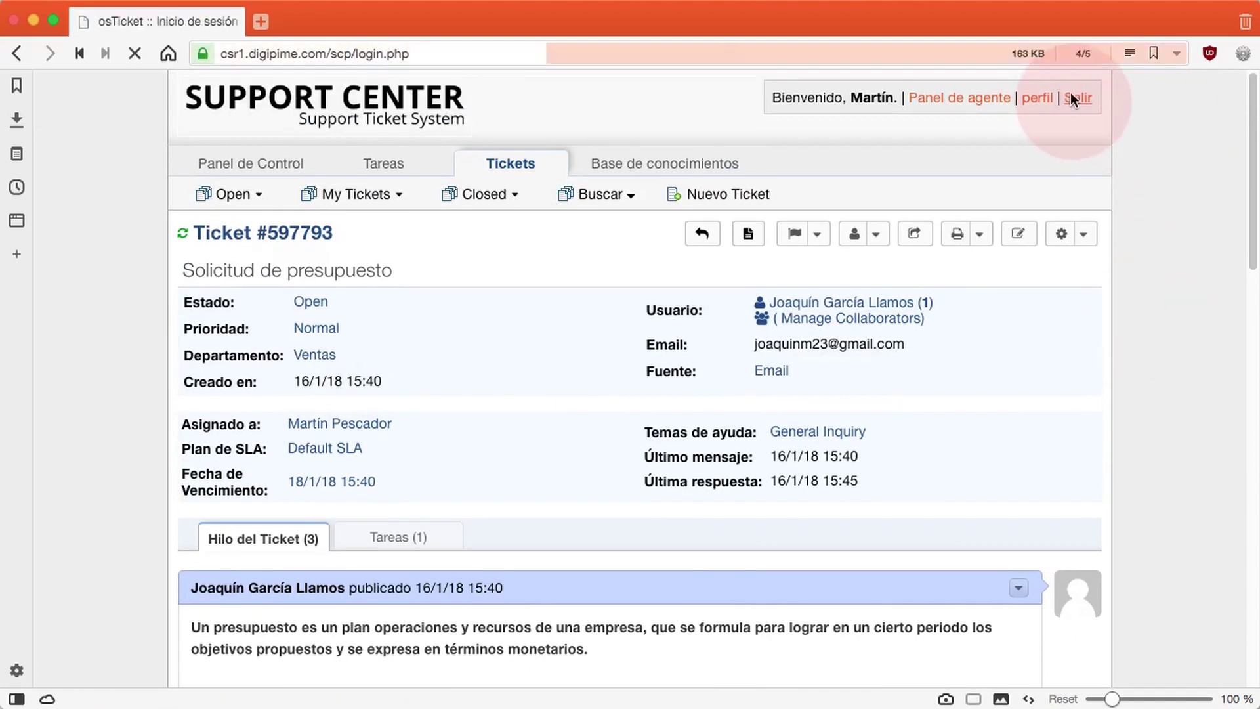